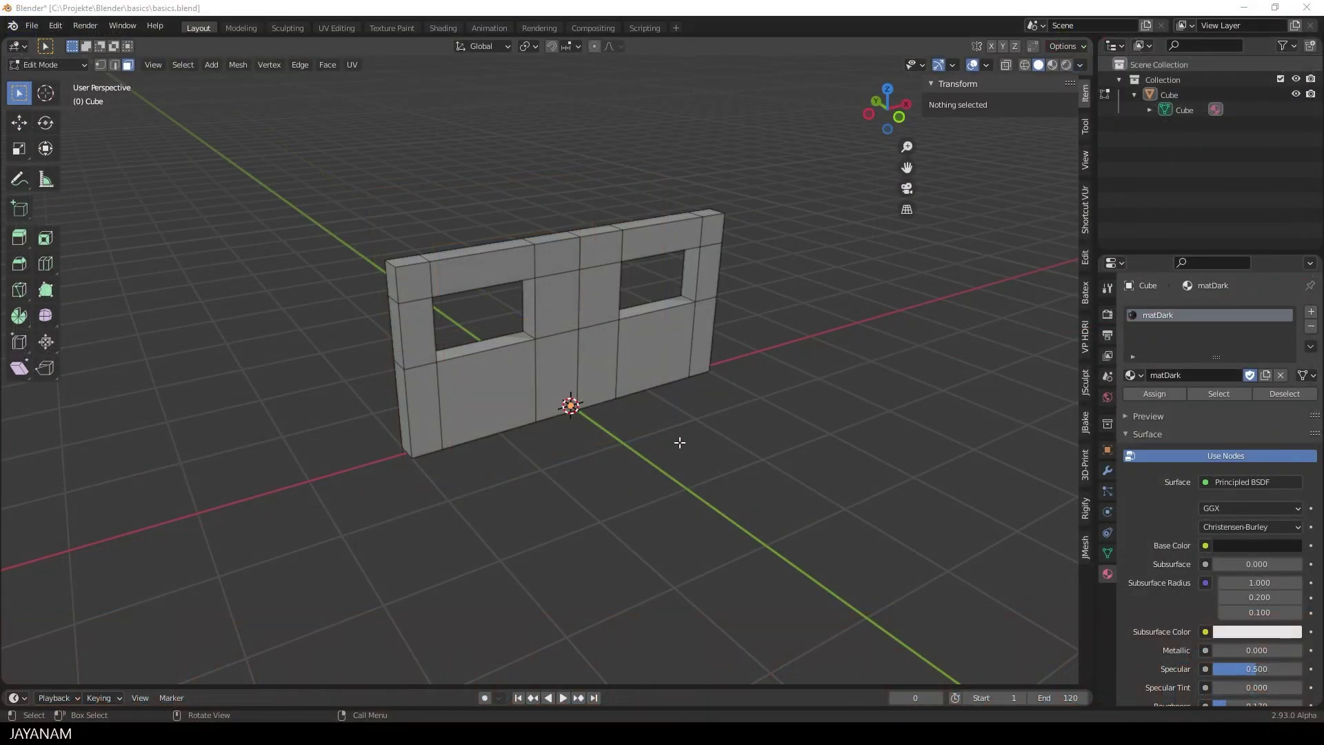
Step: Inspect the finished wall mesh, then switch from Edit Mode back to Object Mode
mouse_move(679, 442)
middle_down()
mouse_move(892, 434)
mouse_move(684, 431)
mouse_move(691, 443)
middle_up()
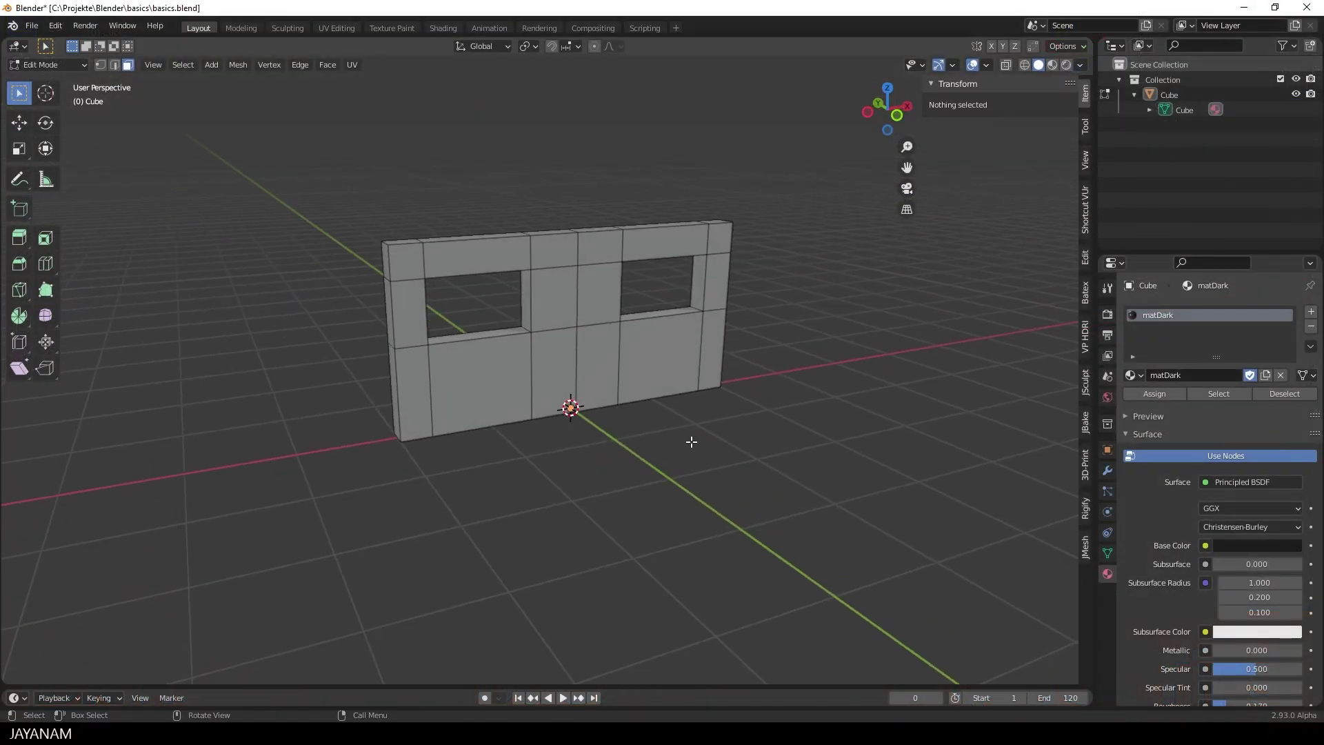
key(a)
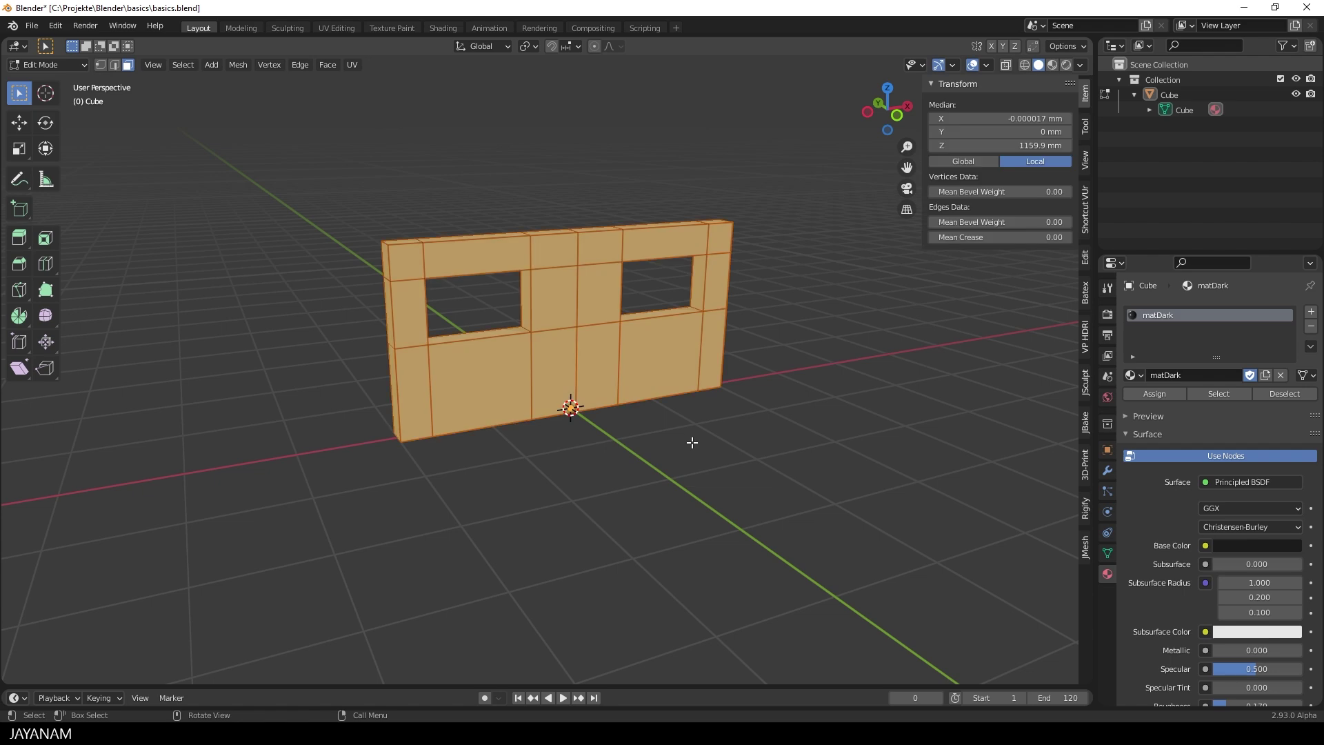
key(alt+a)
middle_drag(692, 443, 708, 456)
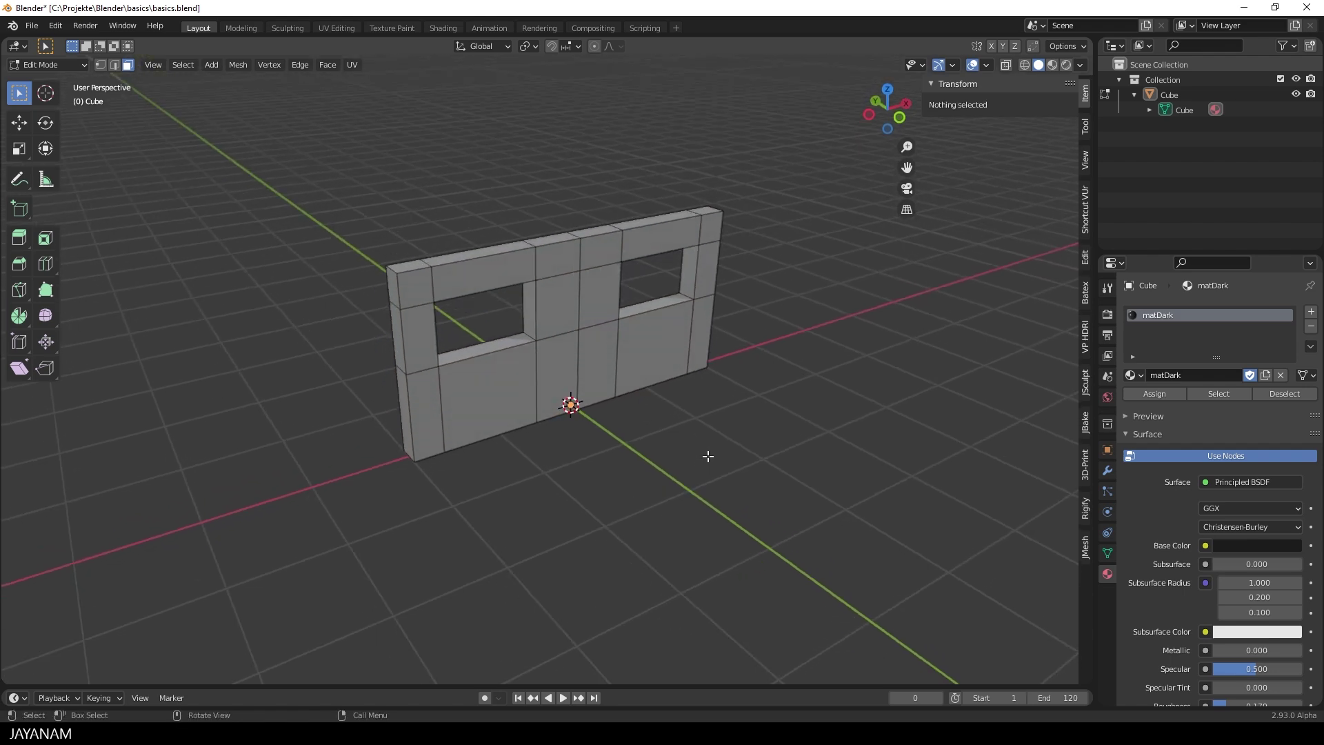
key(Tab)
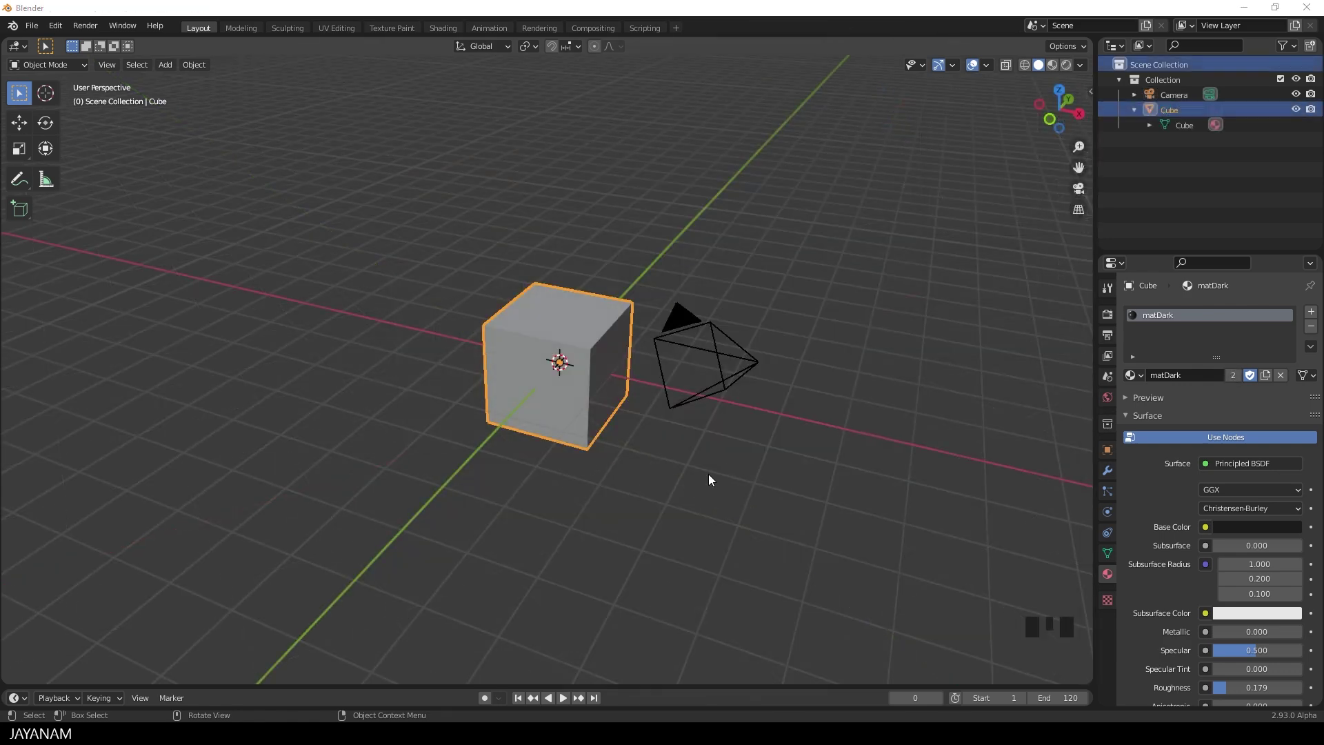
Step: Delete the camera, leaving the default cube as the only object in the collection
middle_drag(788, 464, 773, 457)
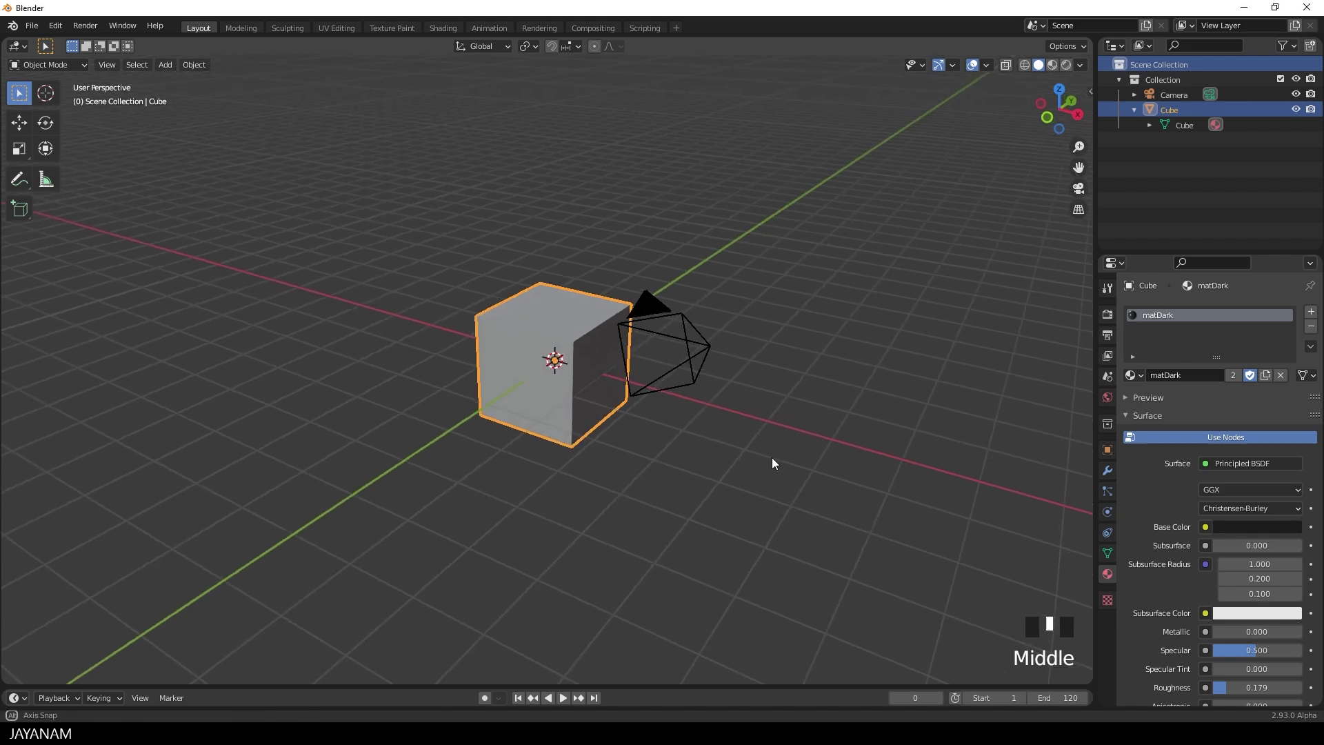
click(700, 344)
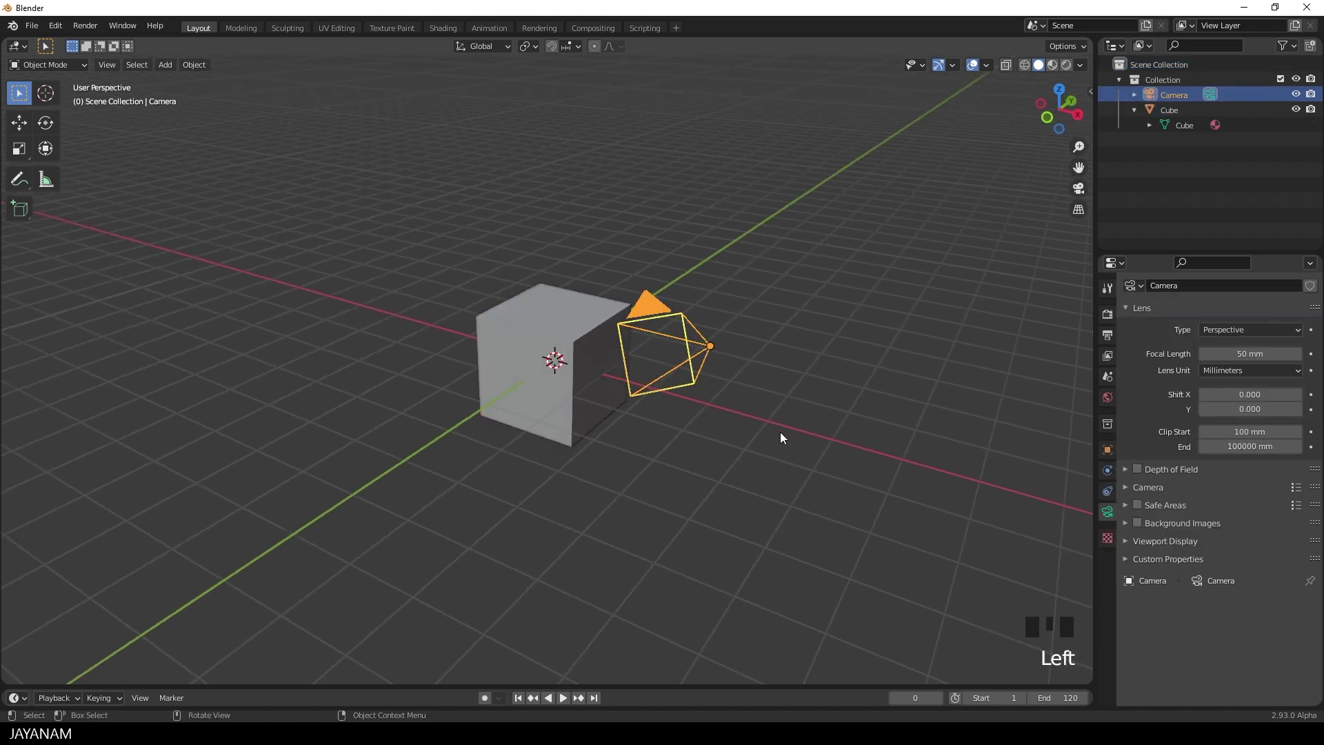
key(Delete)
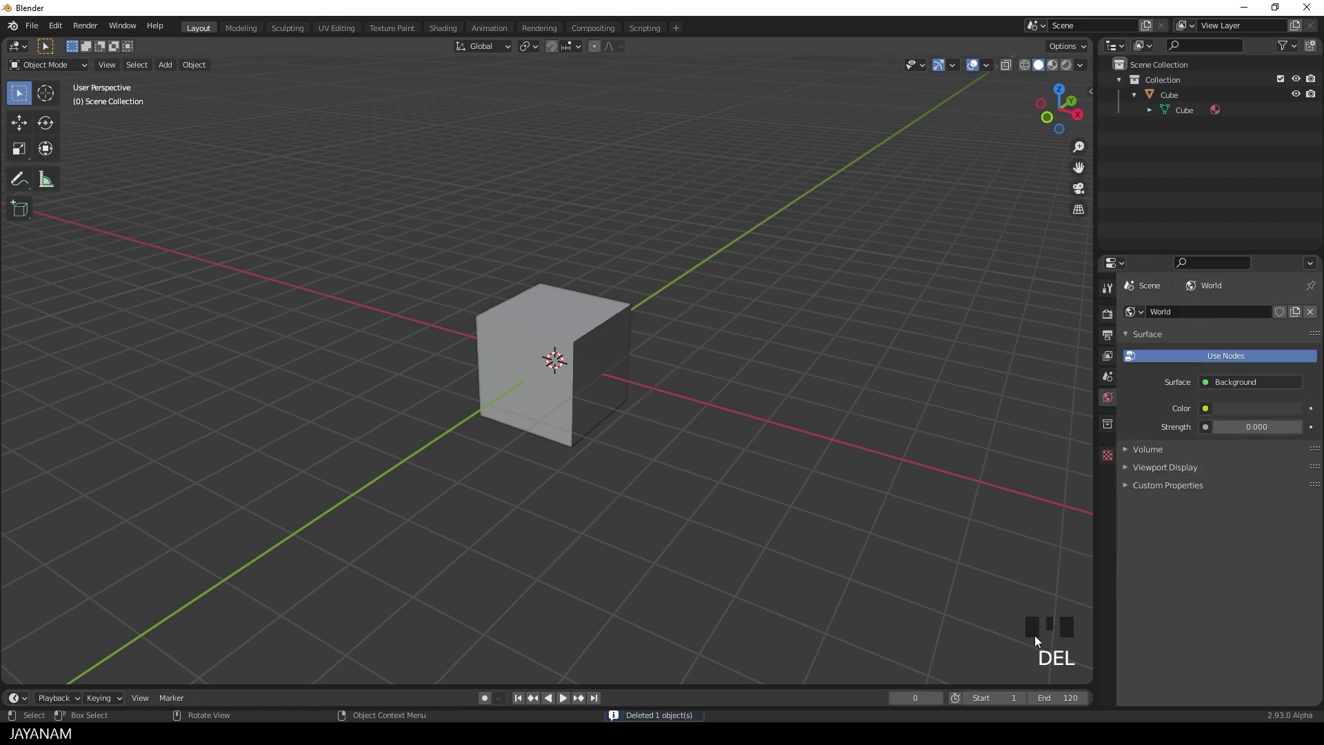
click(573, 46)
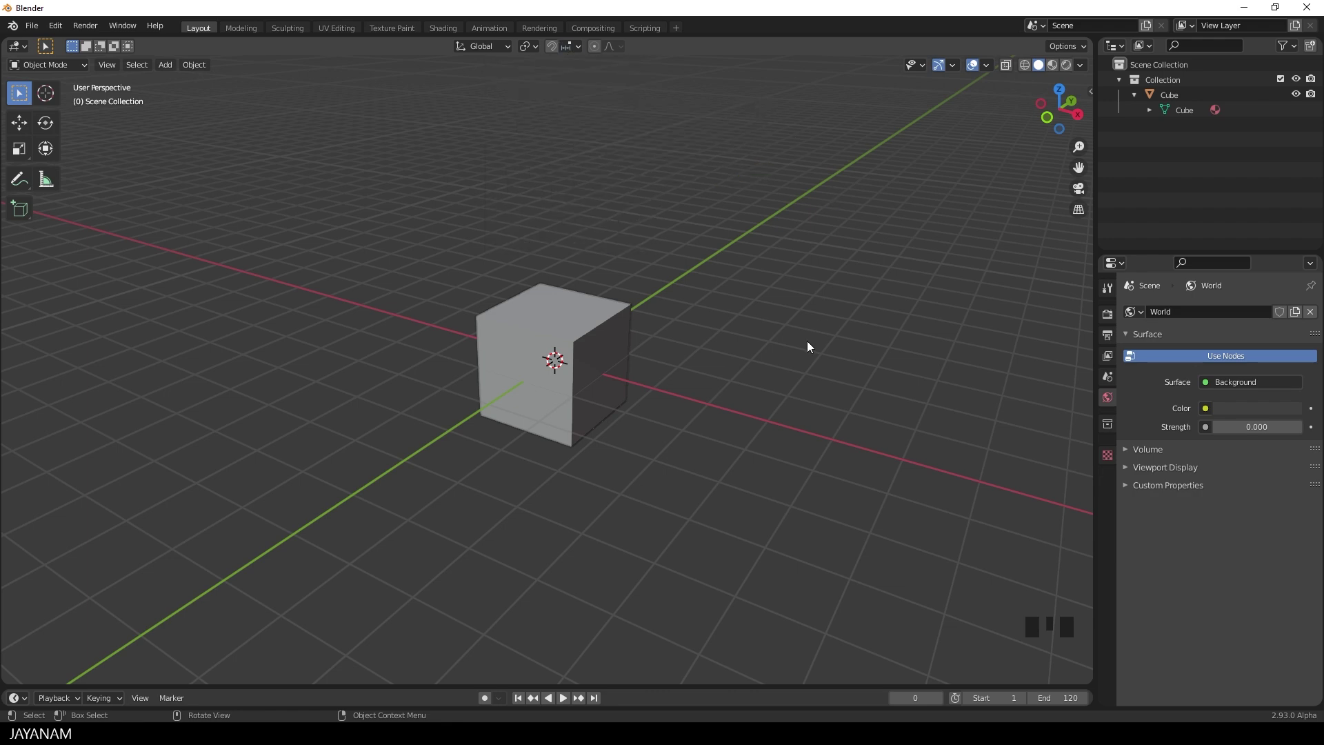
Step: Frame the cube in Front Orthographic view, zoomed in and centred, and select it
middle_drag(706, 447, 756, 414)
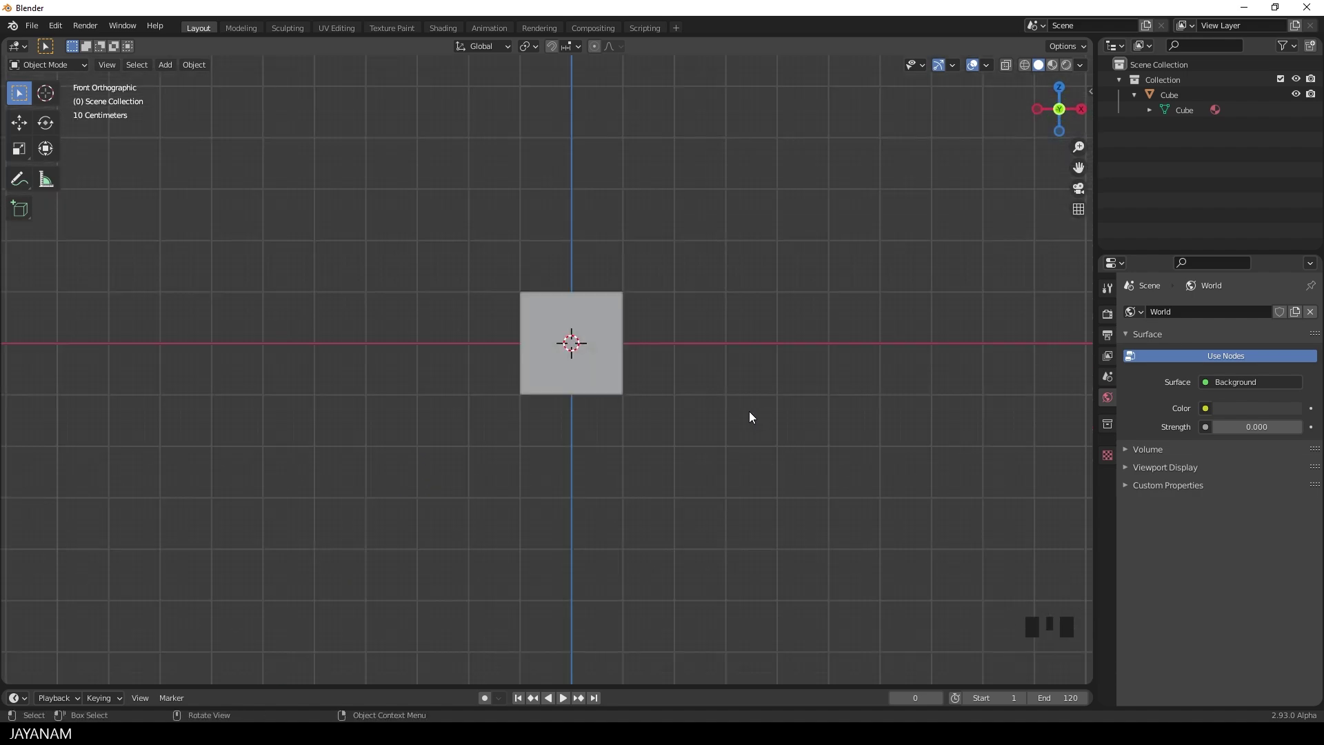
scroll(750, 417, up, 1)
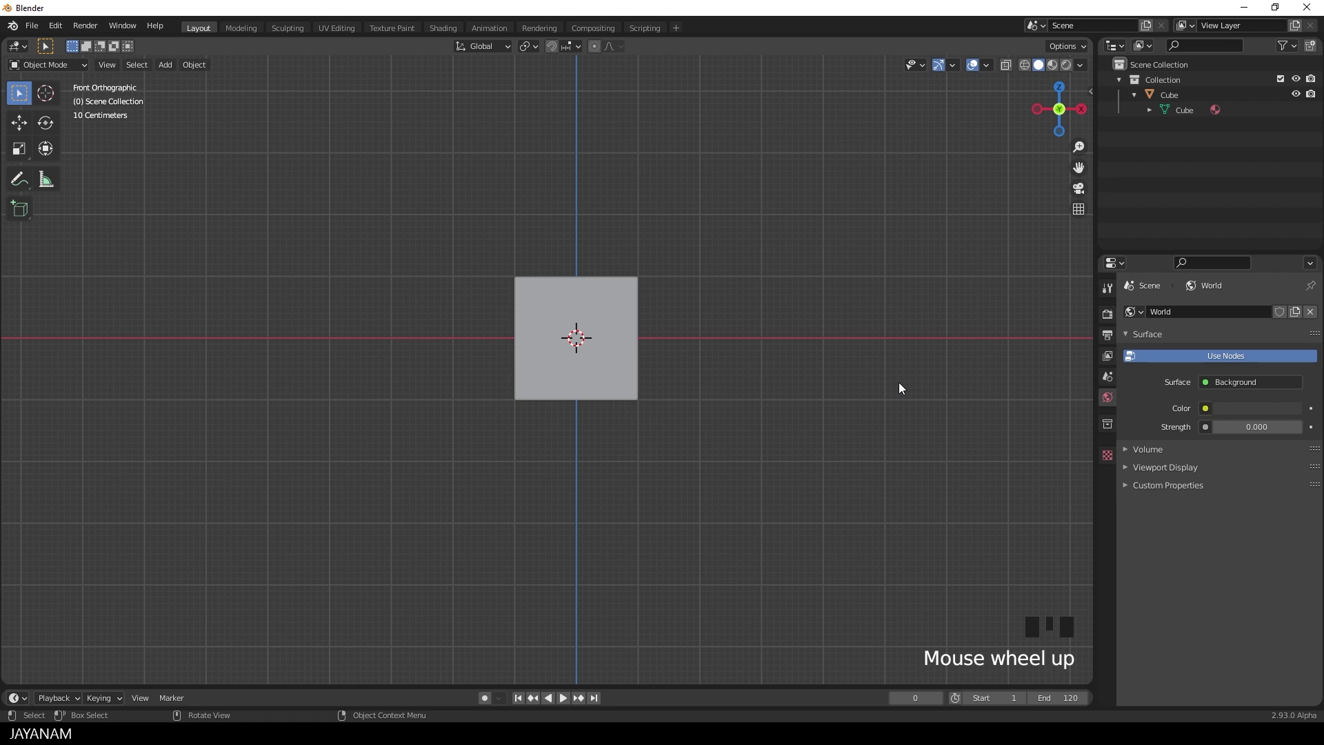
scroll(899, 383, up, 3)
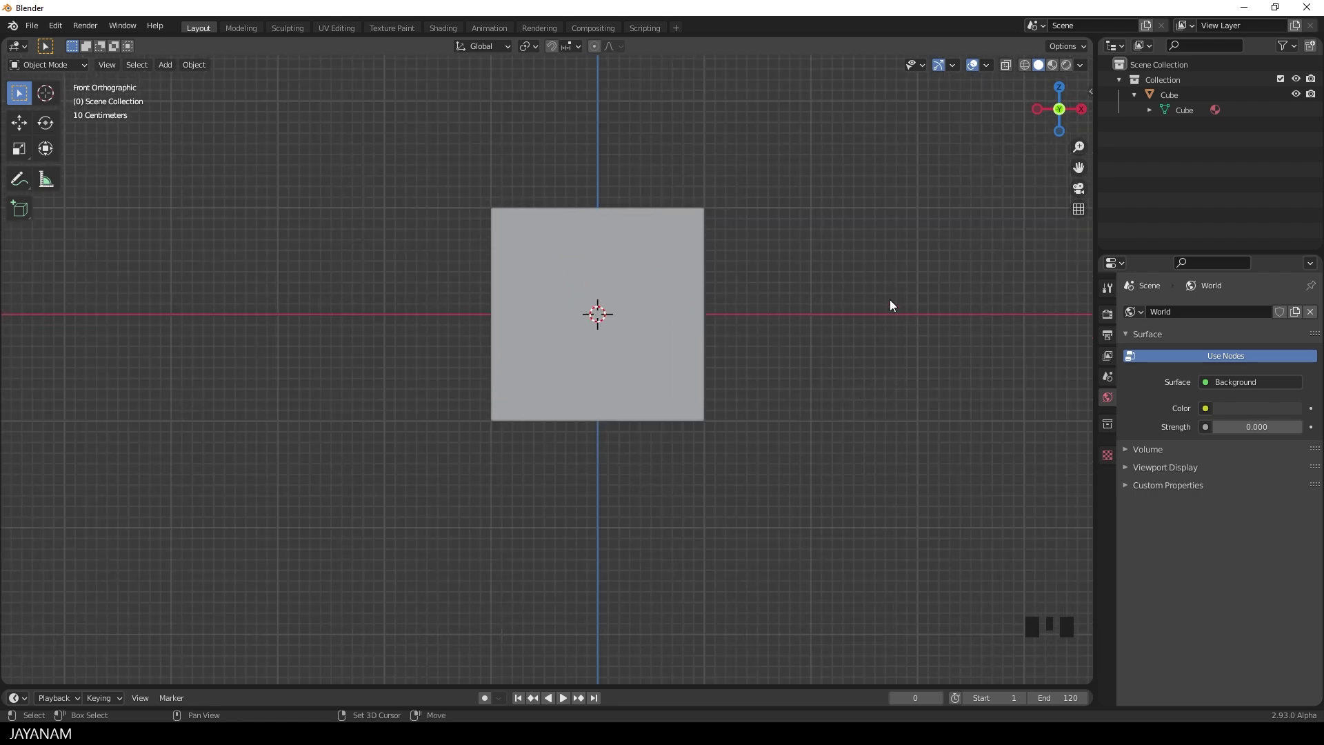
shift+middle_drag(897, 293, 851, 346)
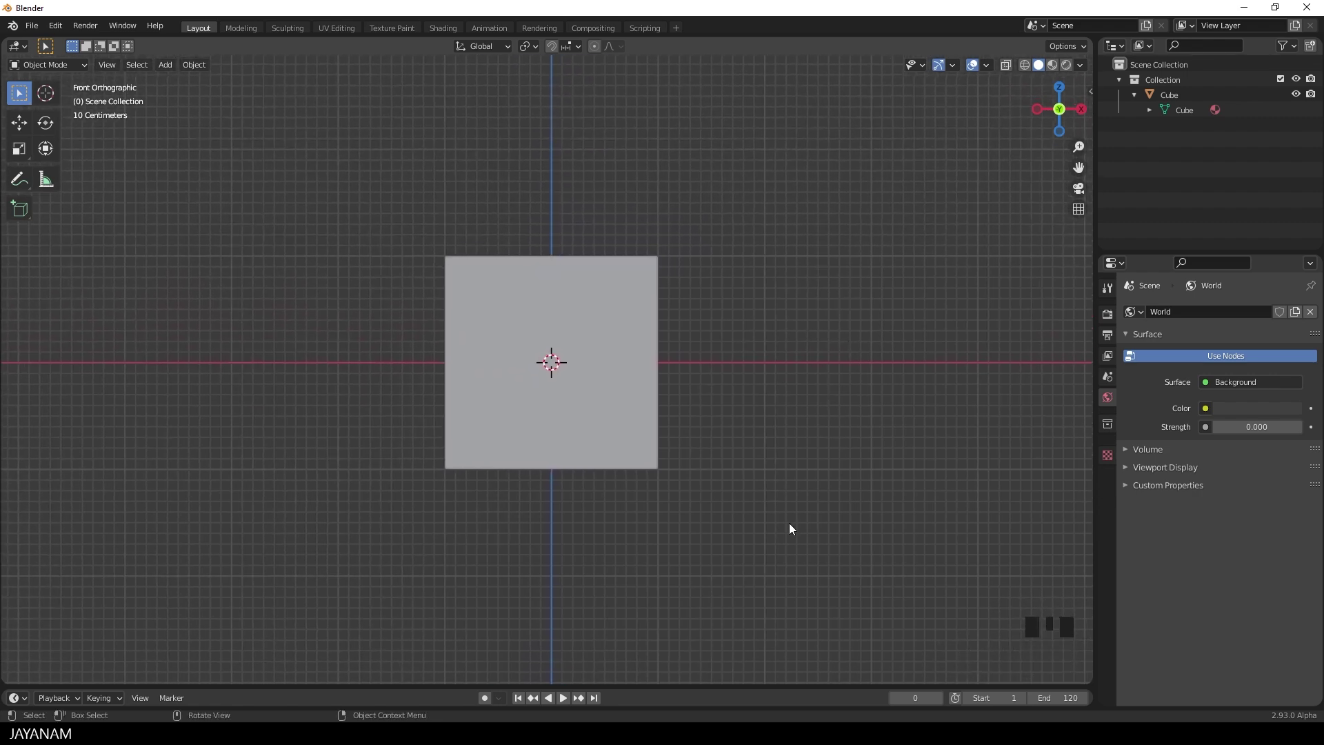
click(635, 327)
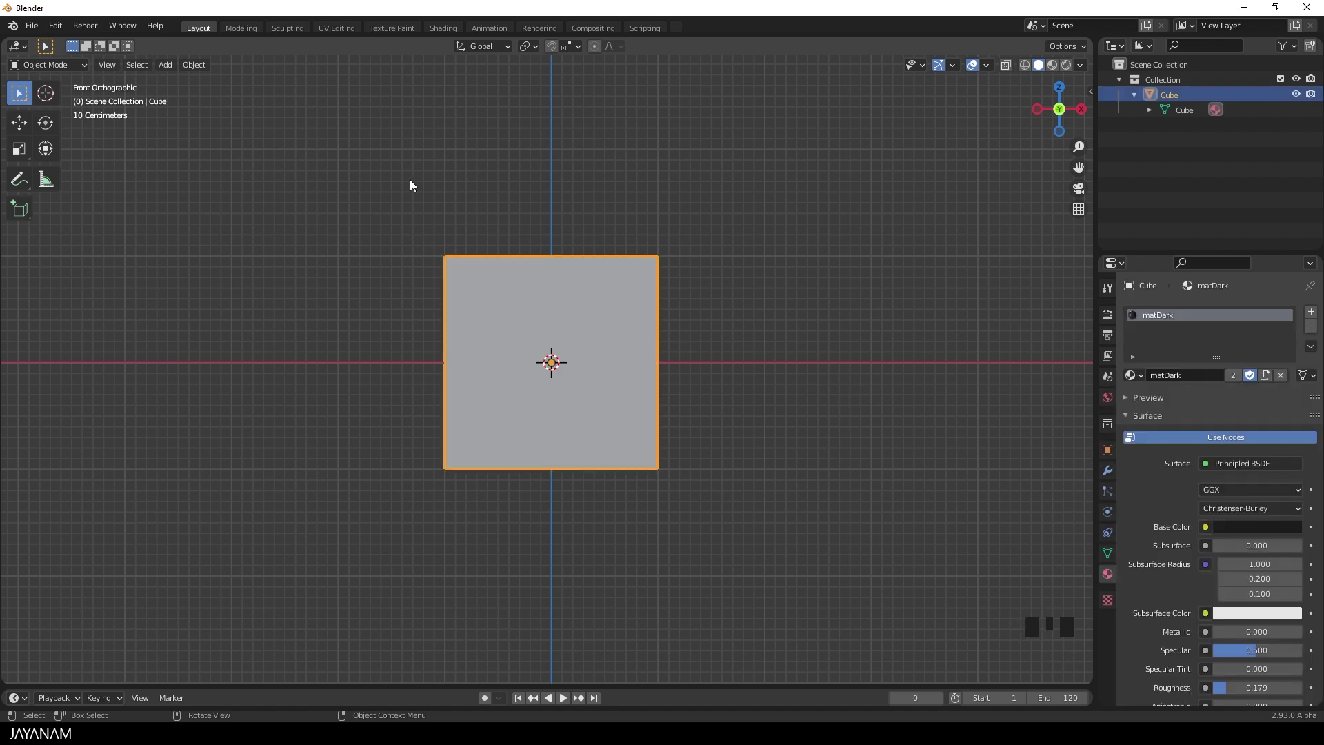
Step: In Edit Mode, move the cube mesh up 1000 mm so its bottom rests at the origin
click(71, 64)
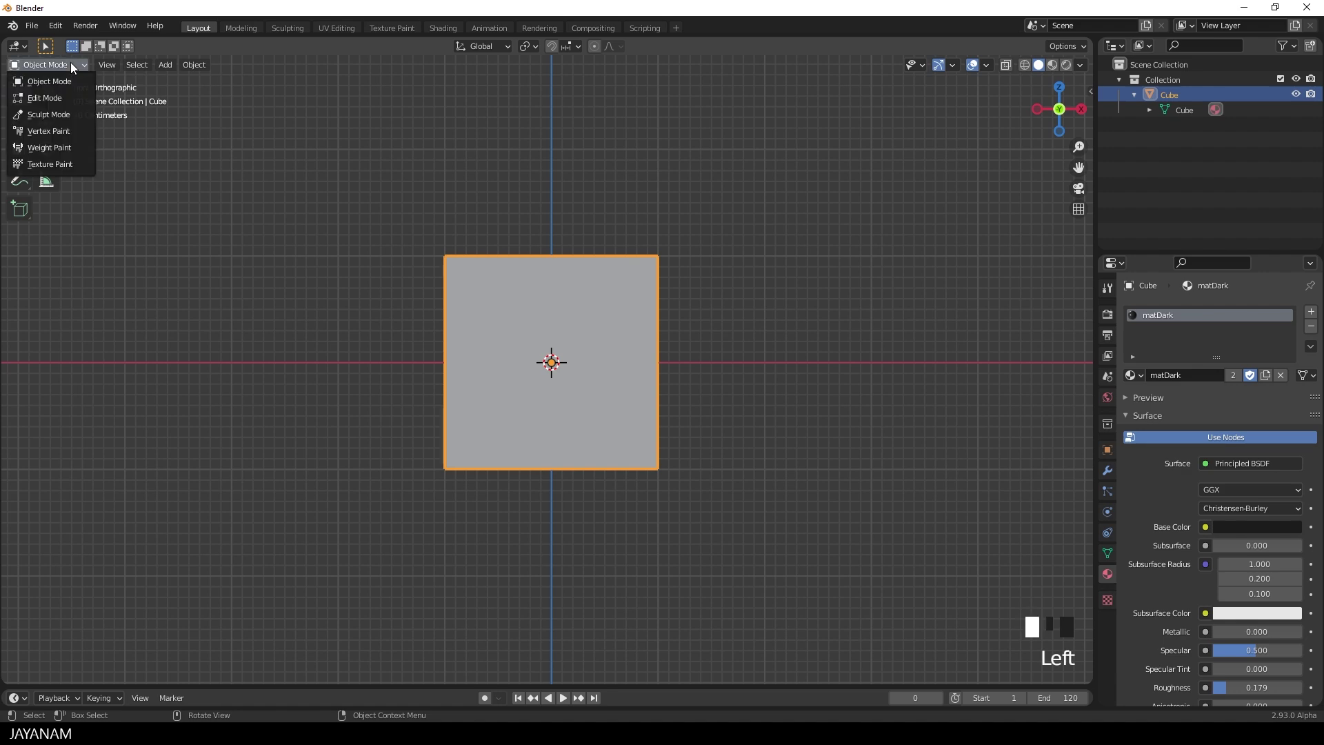
click(41, 97)
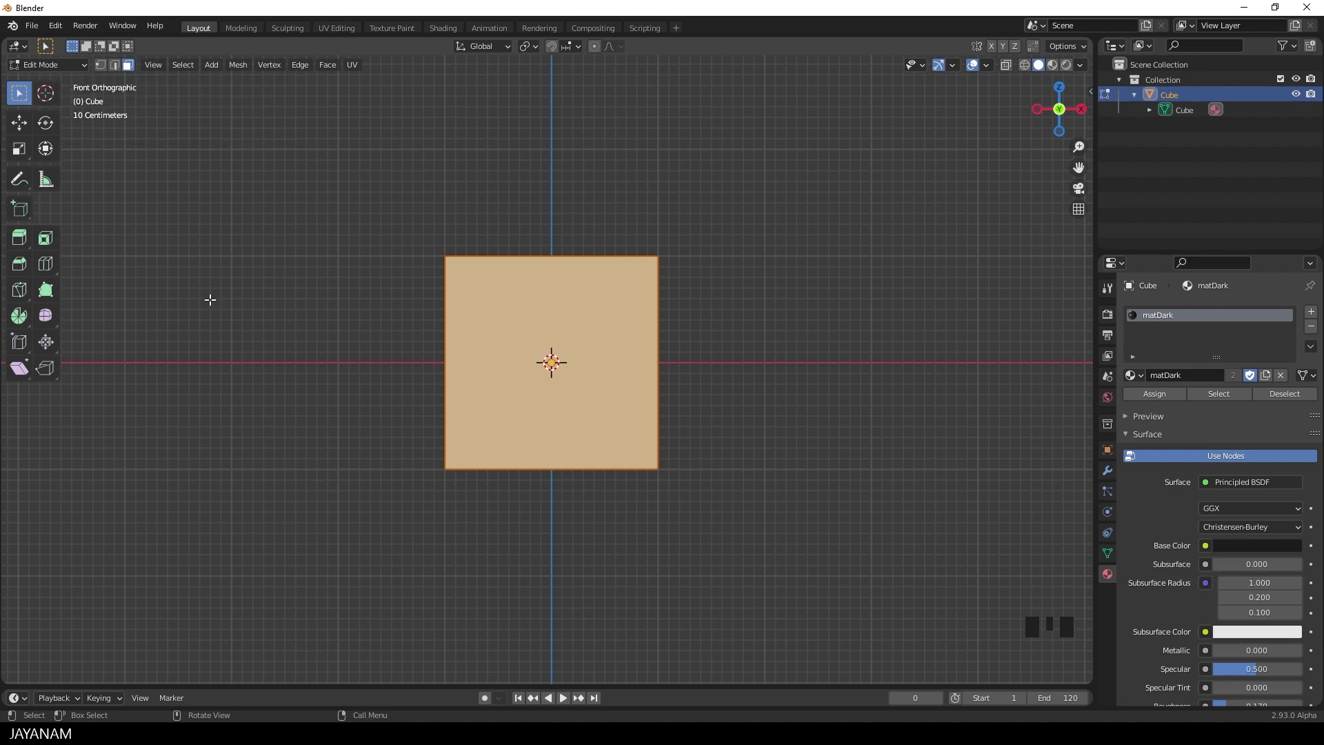
click(19, 126)
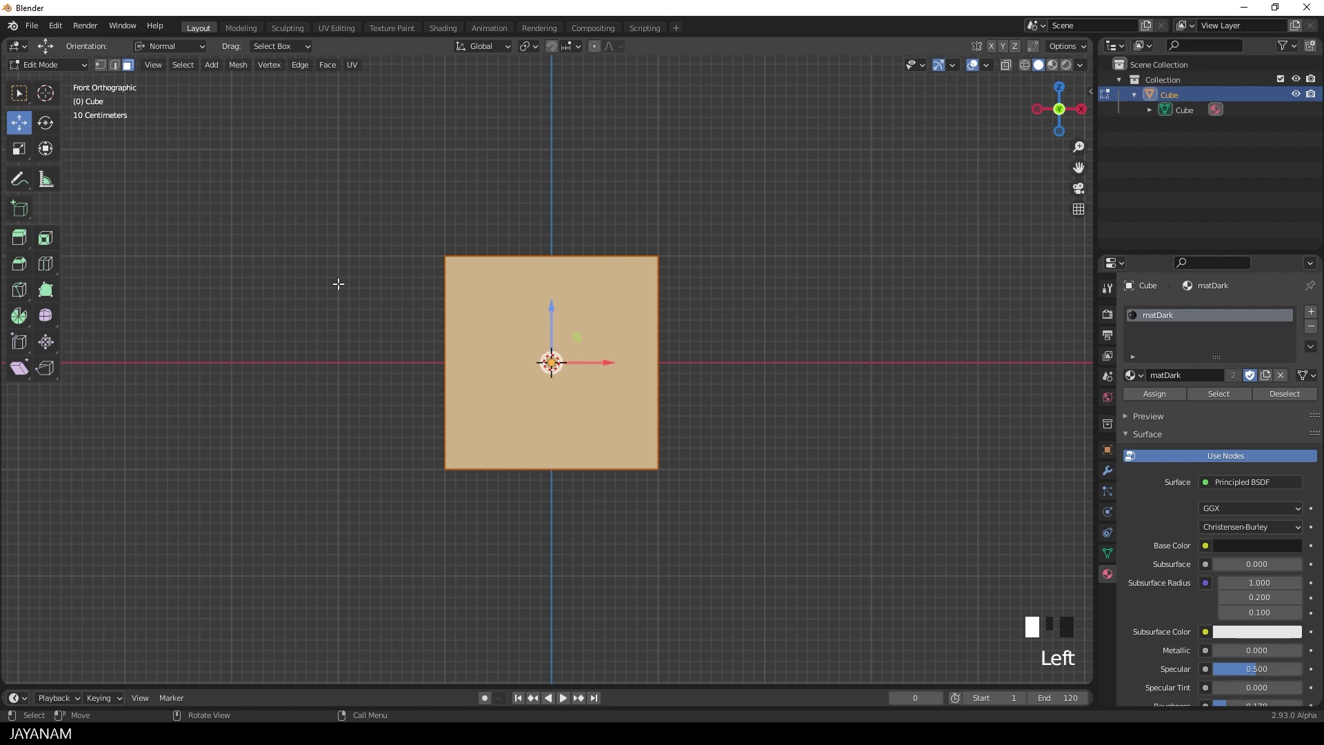
drag(552, 304, 556, 201)
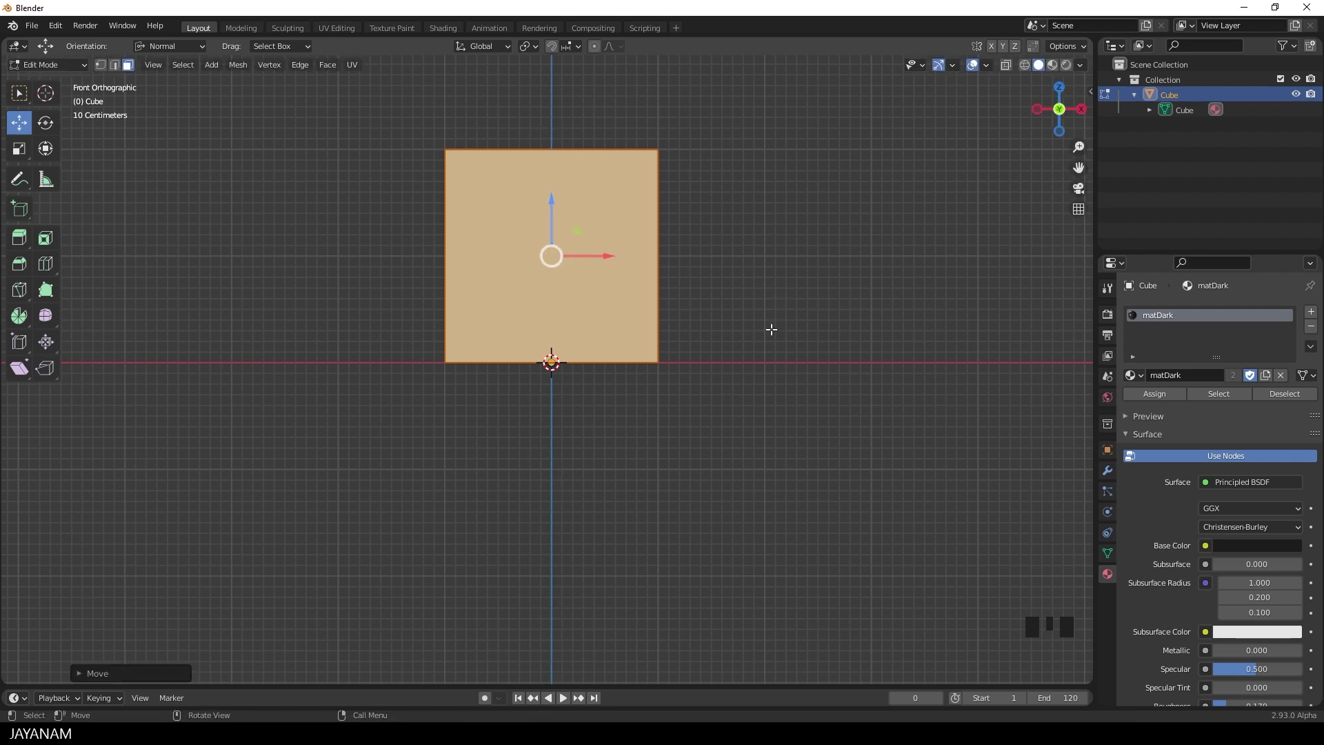
Step: Scale the cube wider along X, then down to 0.1 along Y into a thin slab
click(19, 149)
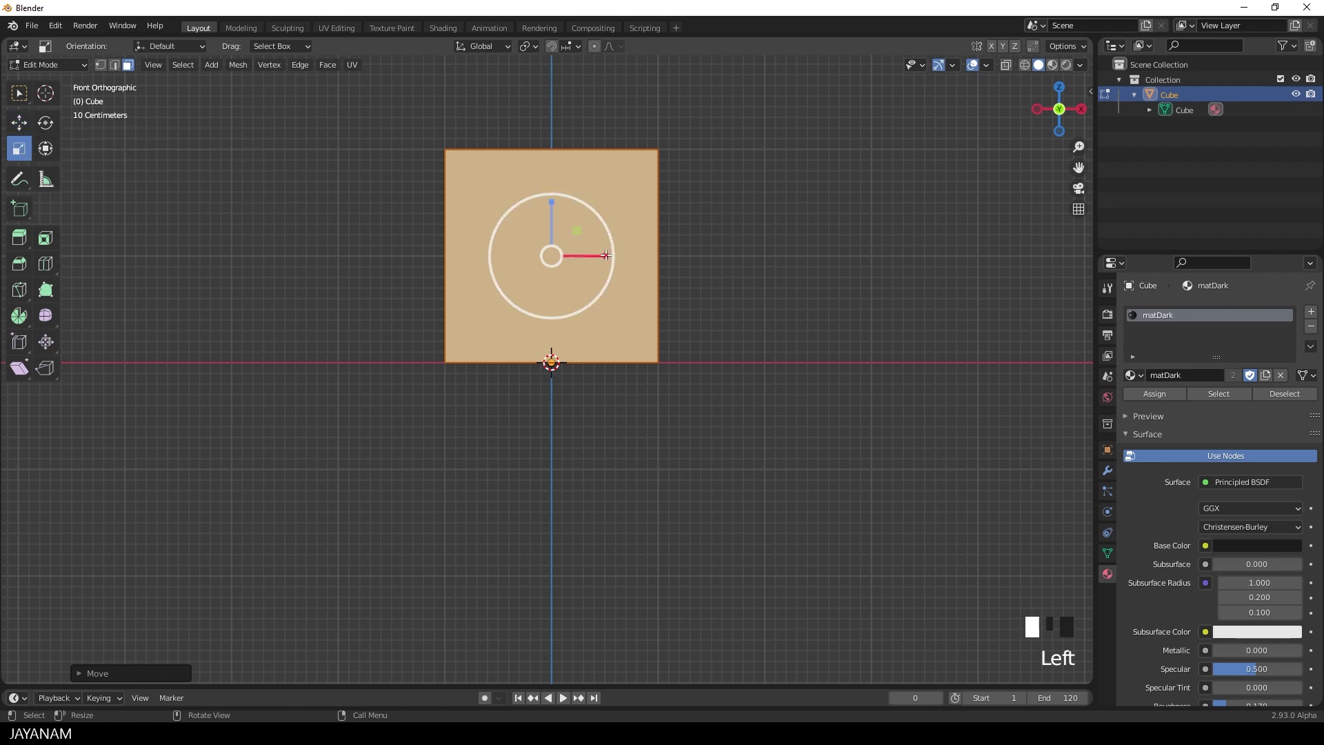
drag(605, 255, 662, 254)
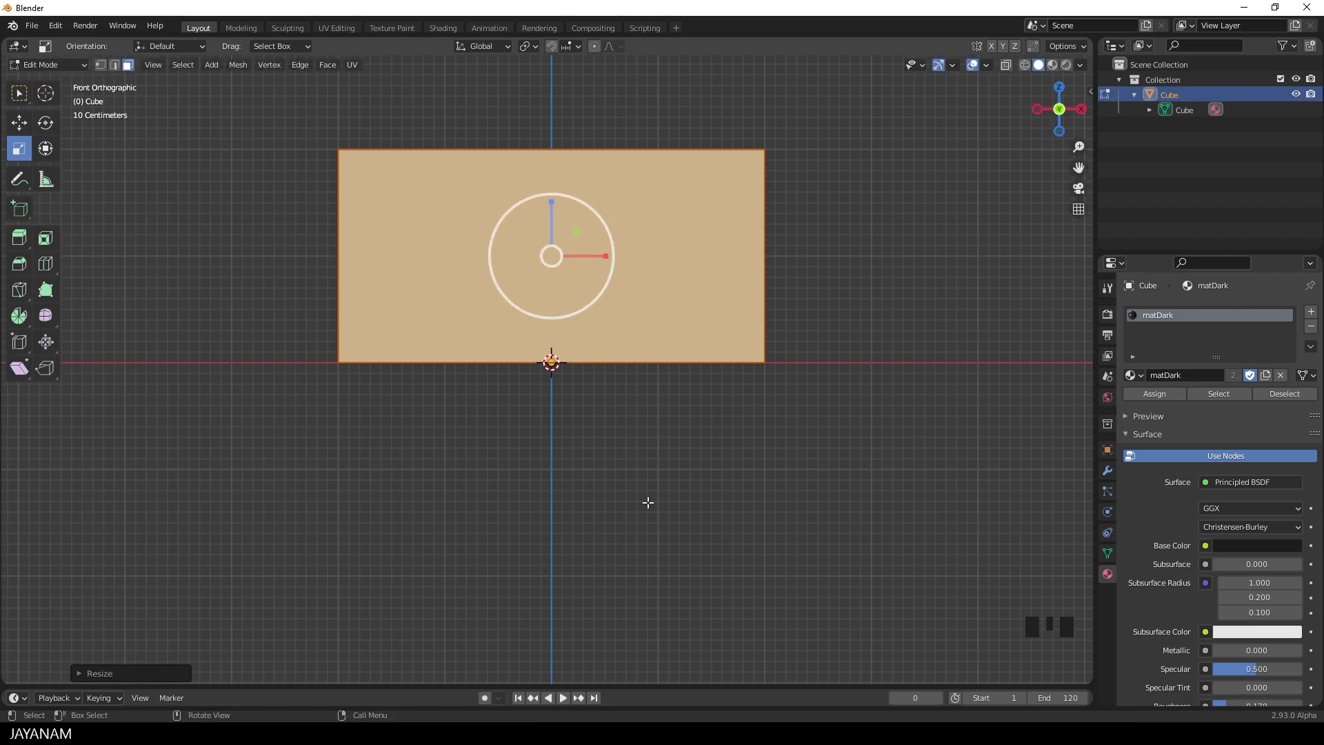
scroll(635, 489, down, 2)
middle_drag(525, 391, 591, 443)
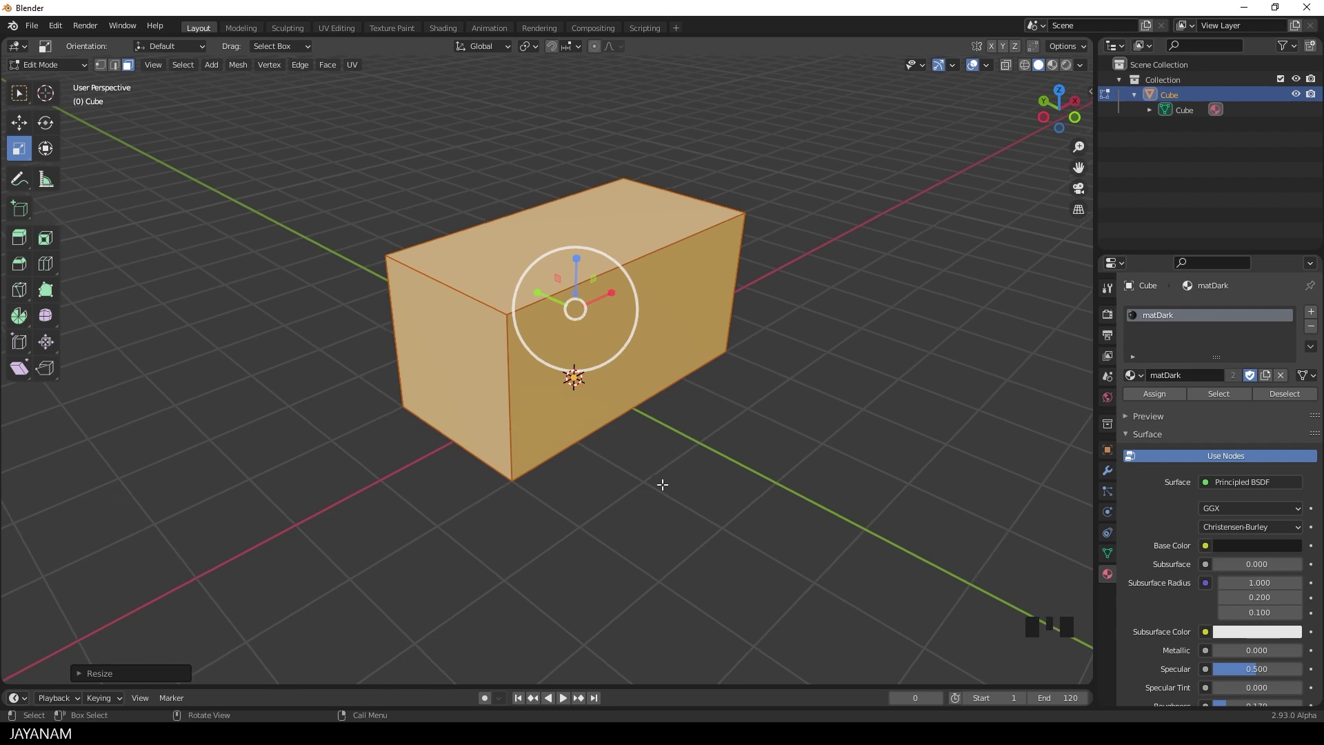
middle_drag(661, 482, 765, 411)
scroll(756, 400, up, 2)
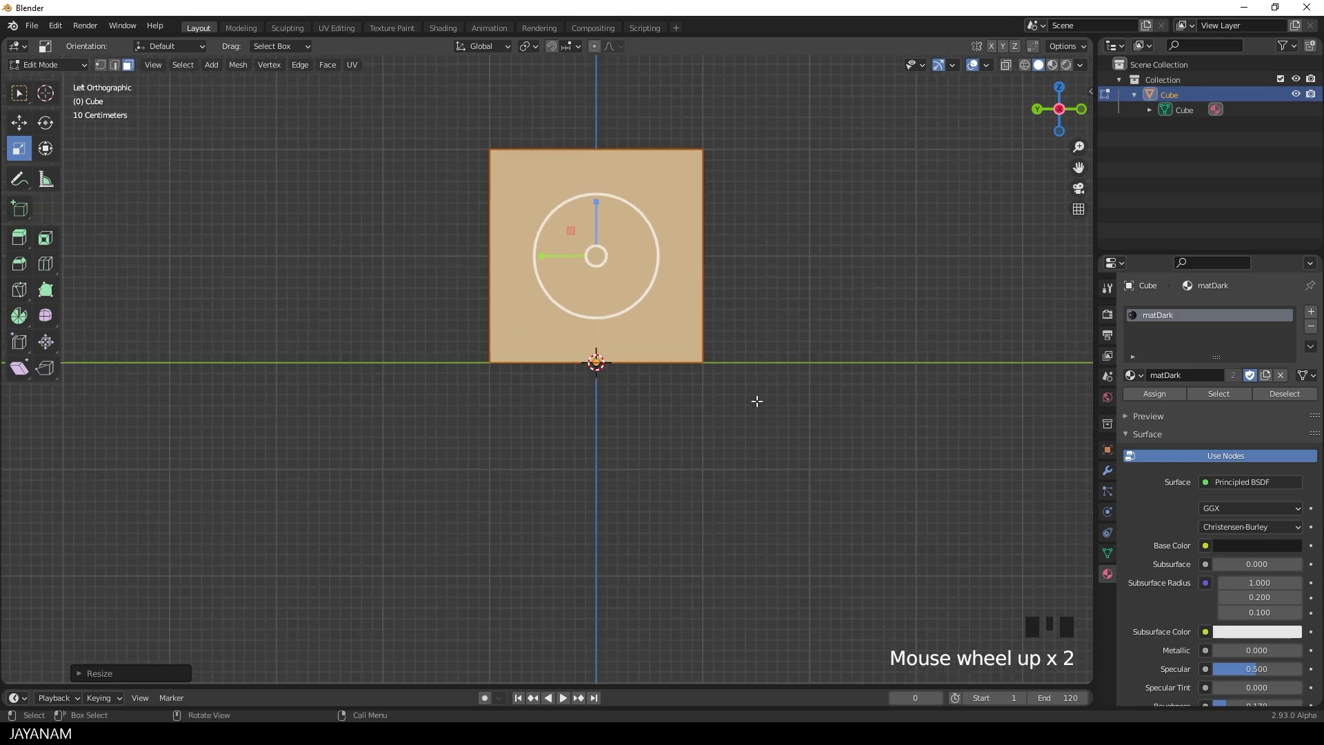
shift+middle_drag(798, 319, 747, 416)
scroll(739, 419, up, 1)
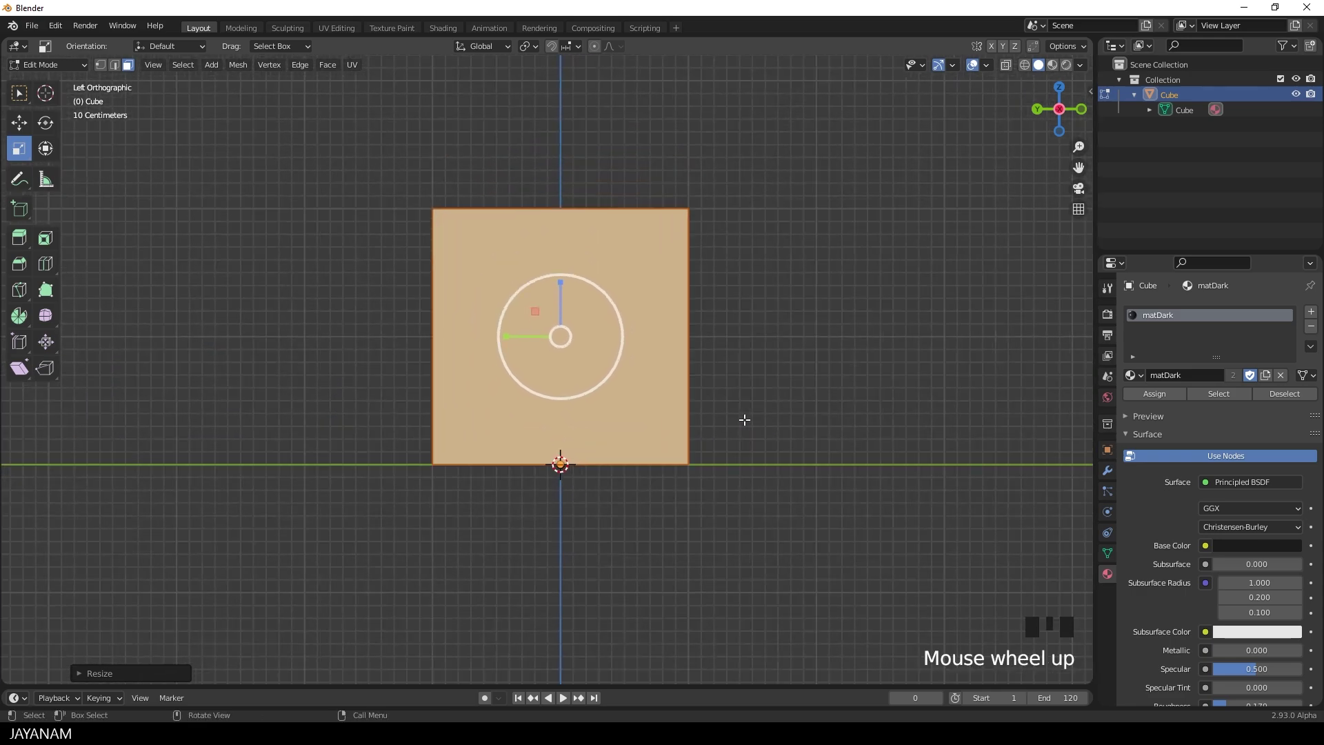
drag(506, 336, 550, 338)
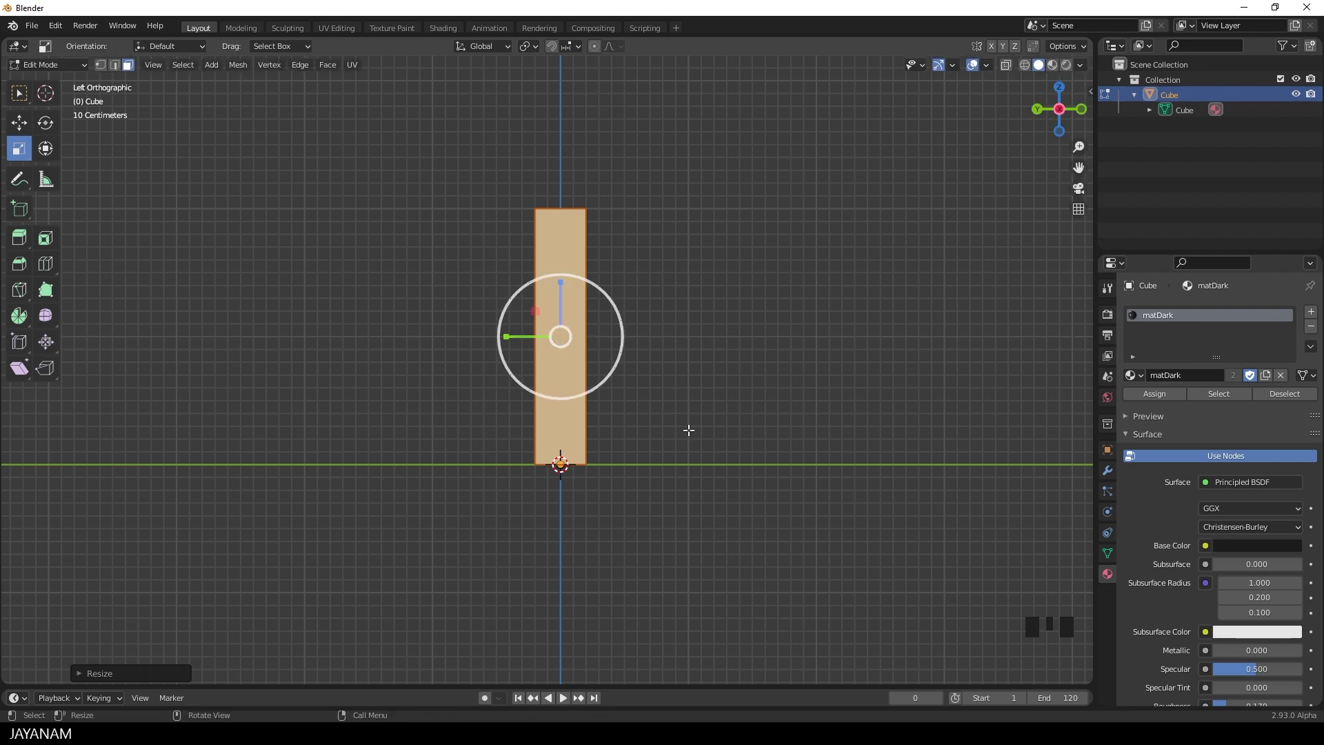
middle_drag(951, 324, 760, 361)
scroll(744, 371, down, 3)
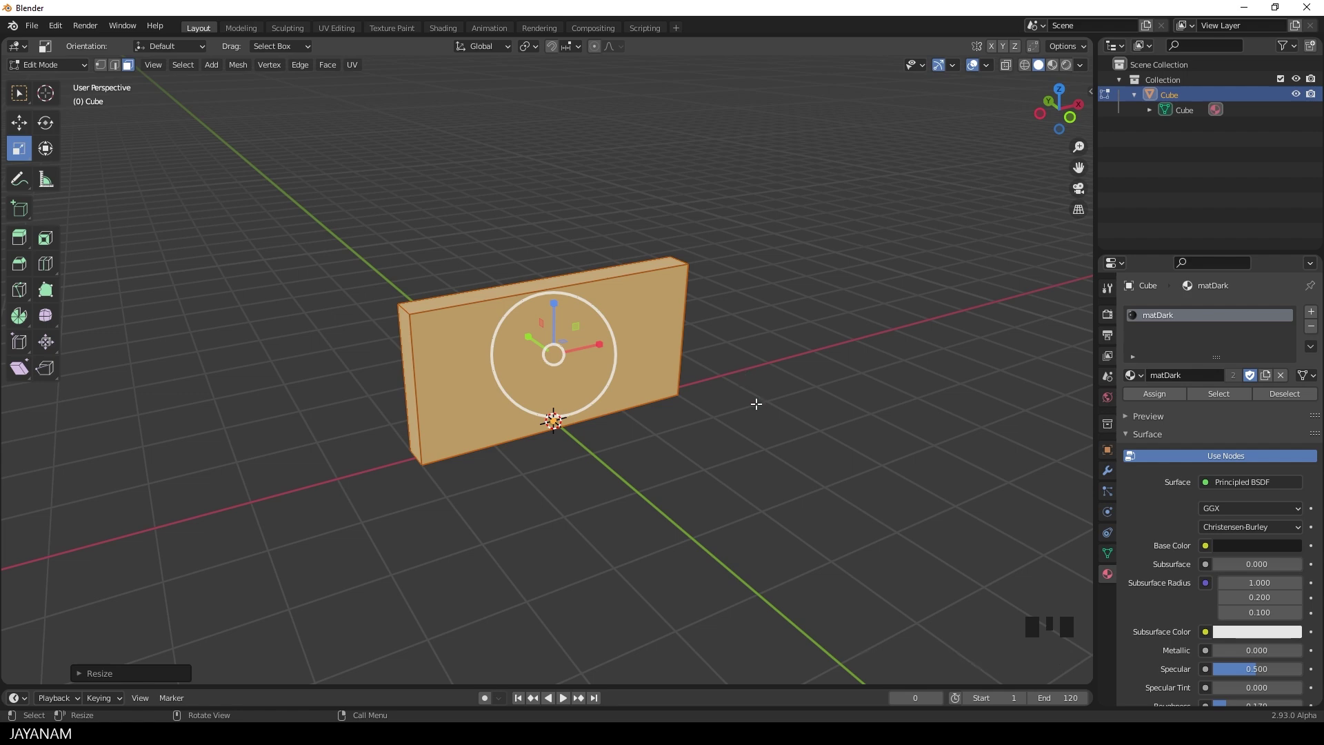
Step: Cut two vertical edge loops through the slab and slide them toward its right end
click(19, 93)
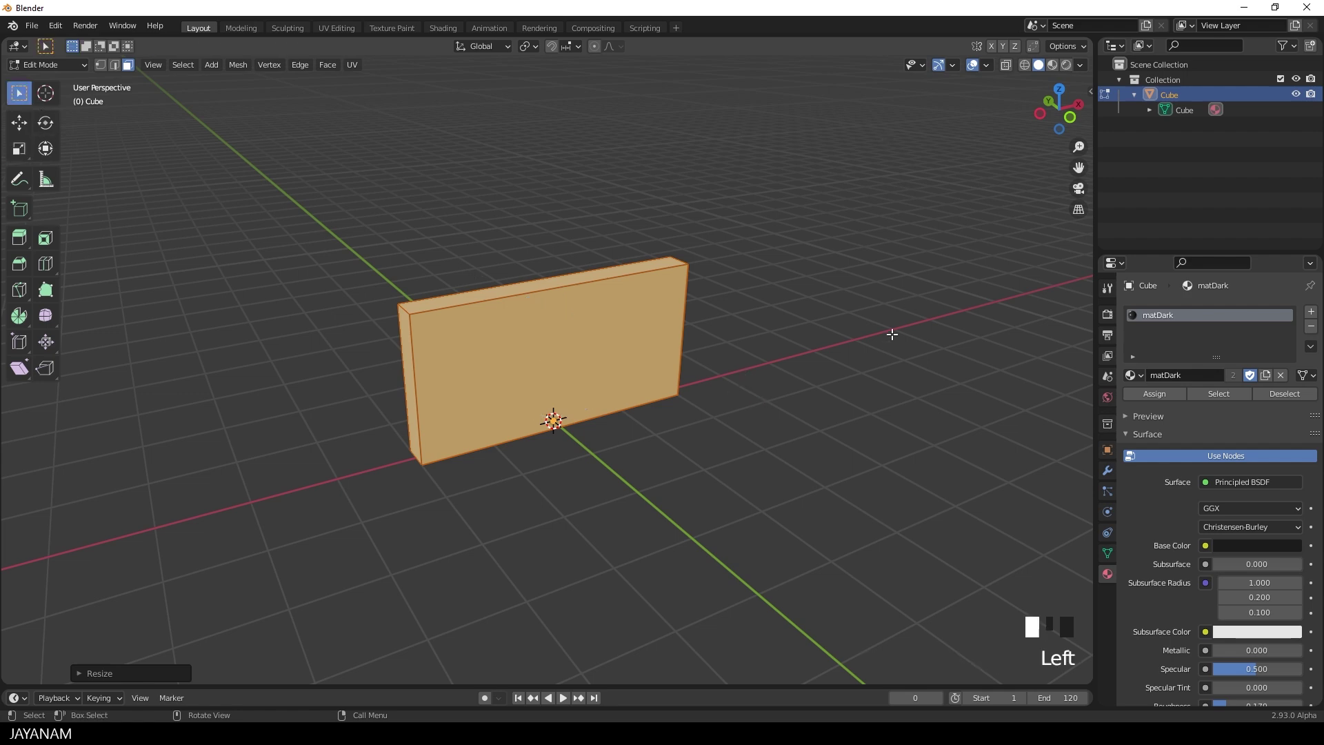
middle_drag(748, 370, 740, 341)
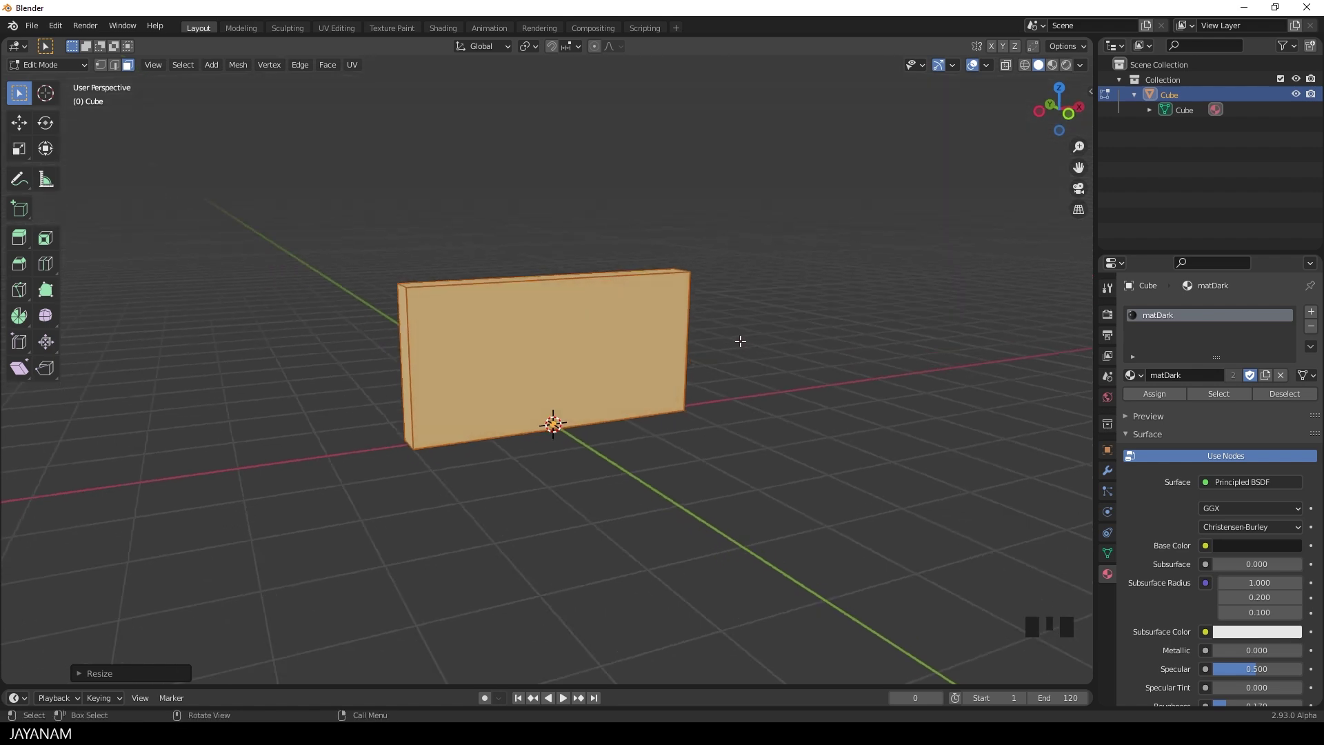
key(ctrl+r)
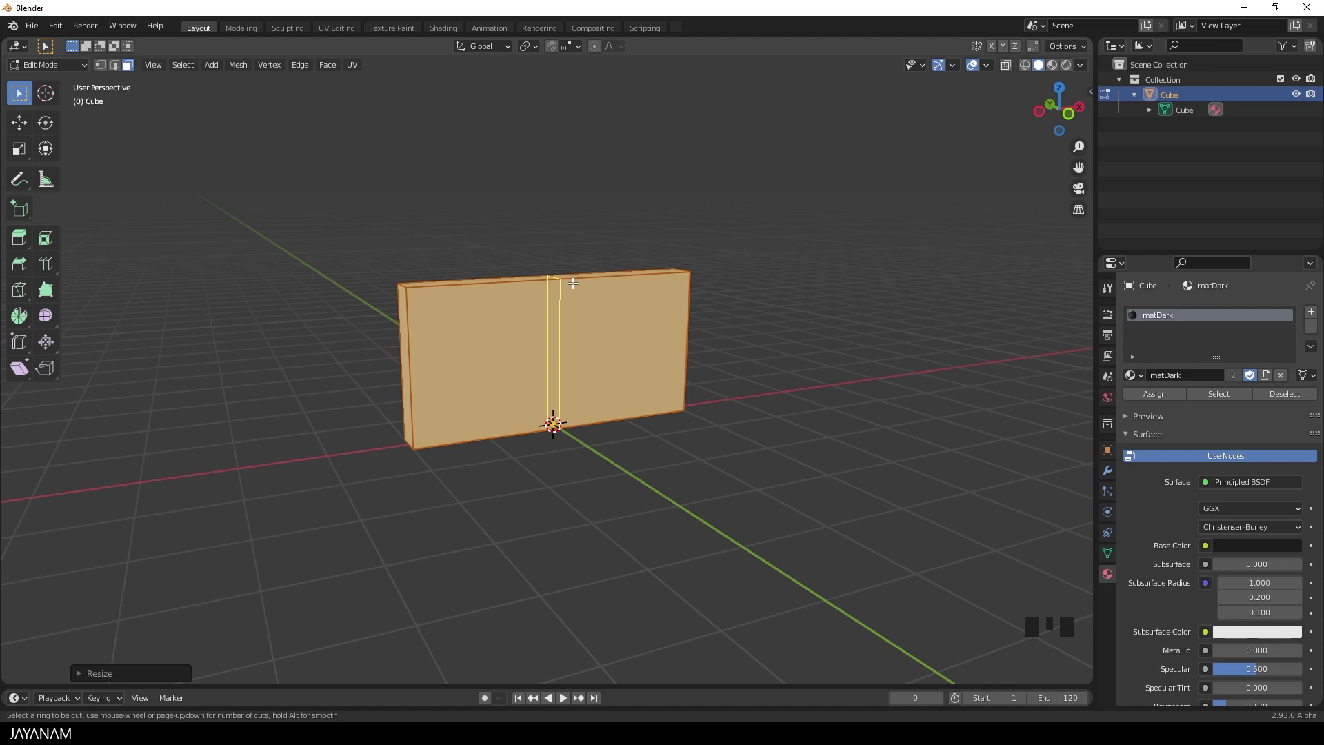
scroll(572, 283, up, 1)
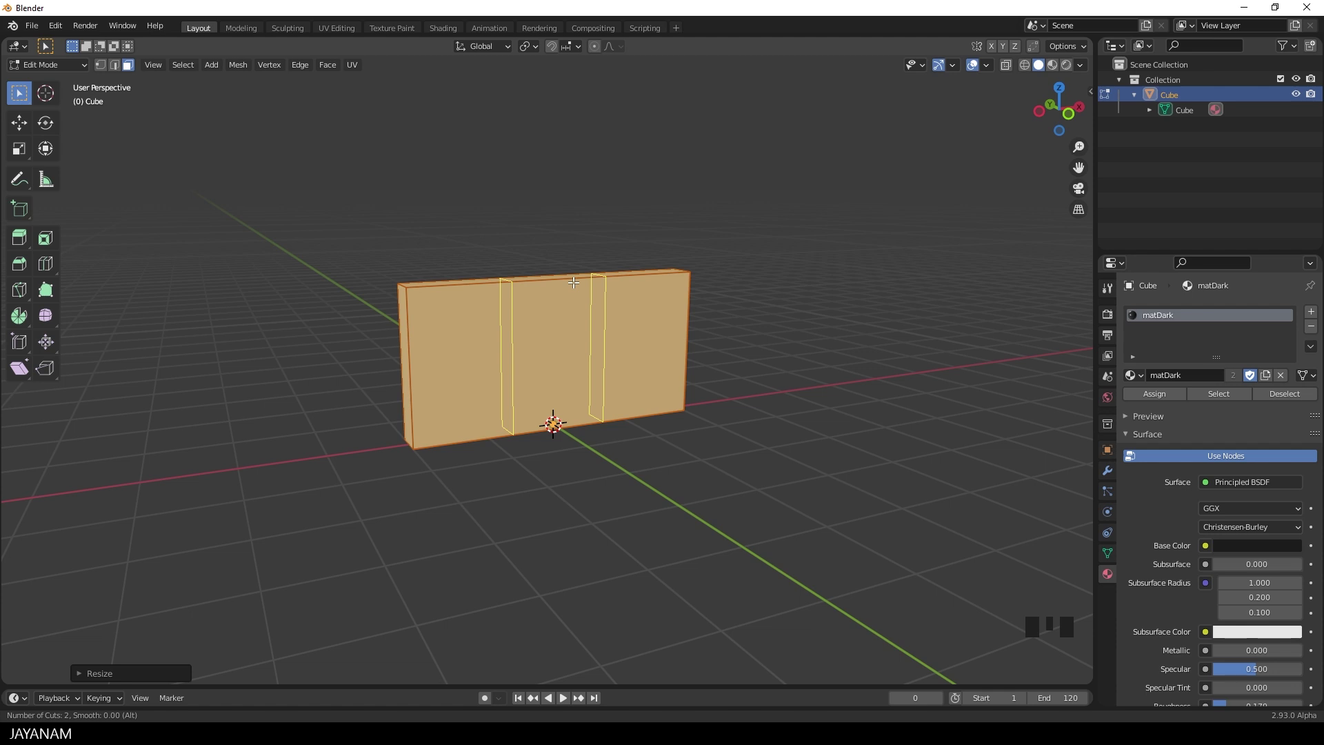
click(573, 282)
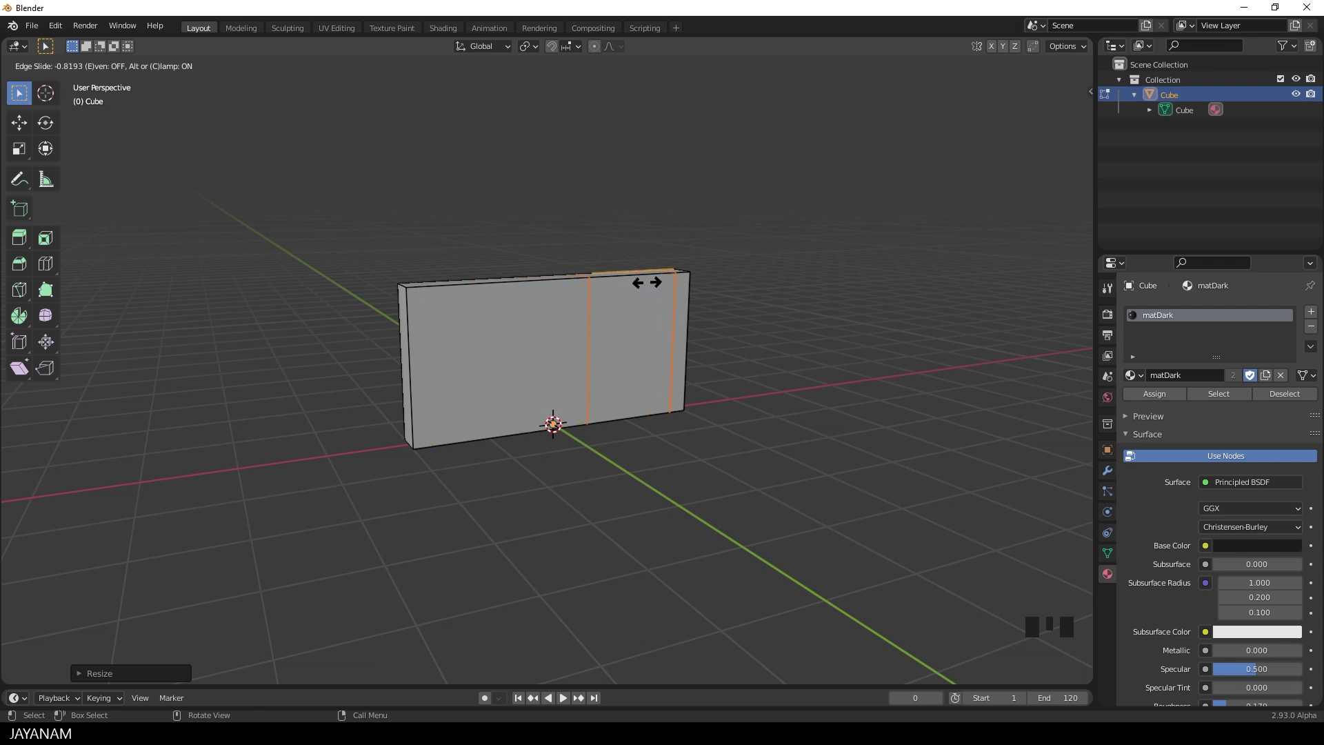
click(646, 282)
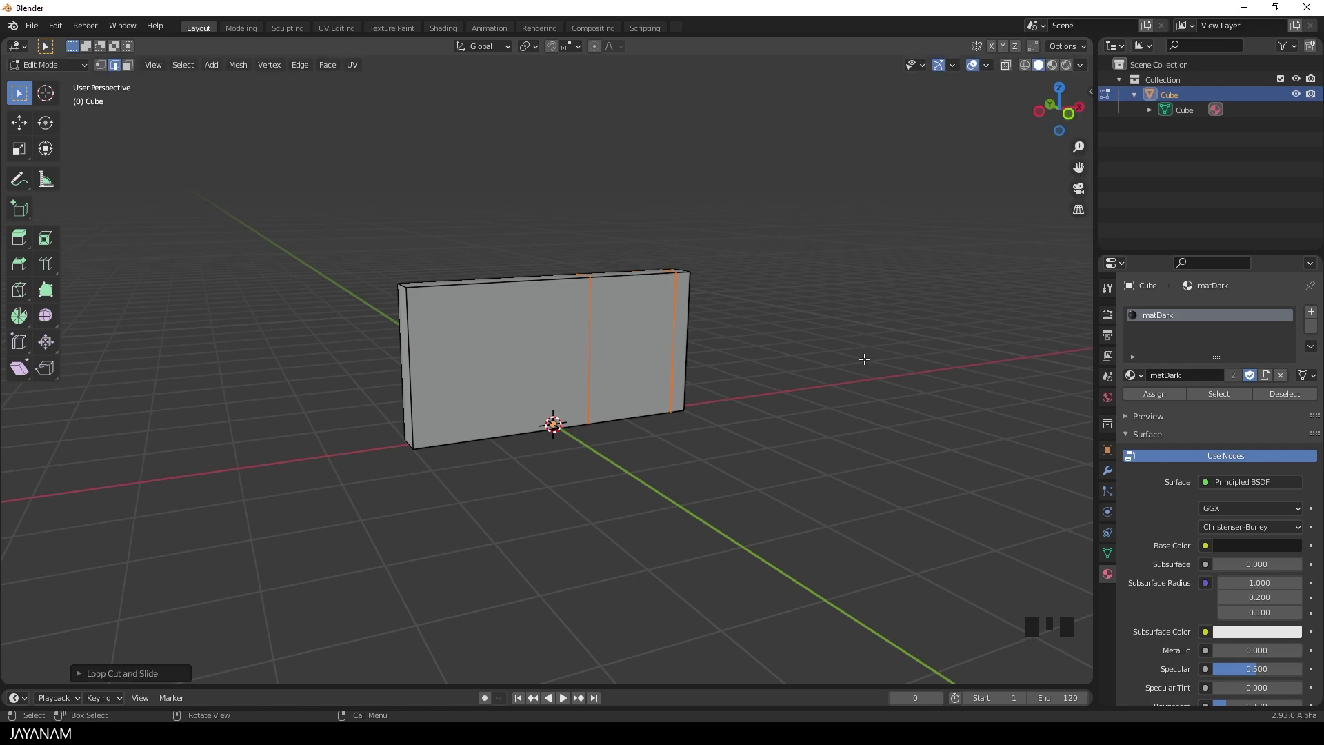
Step: Scale the two vertical edge loops along X to about 0.84, drawing them closer together
middle_drag(843, 364, 806, 360)
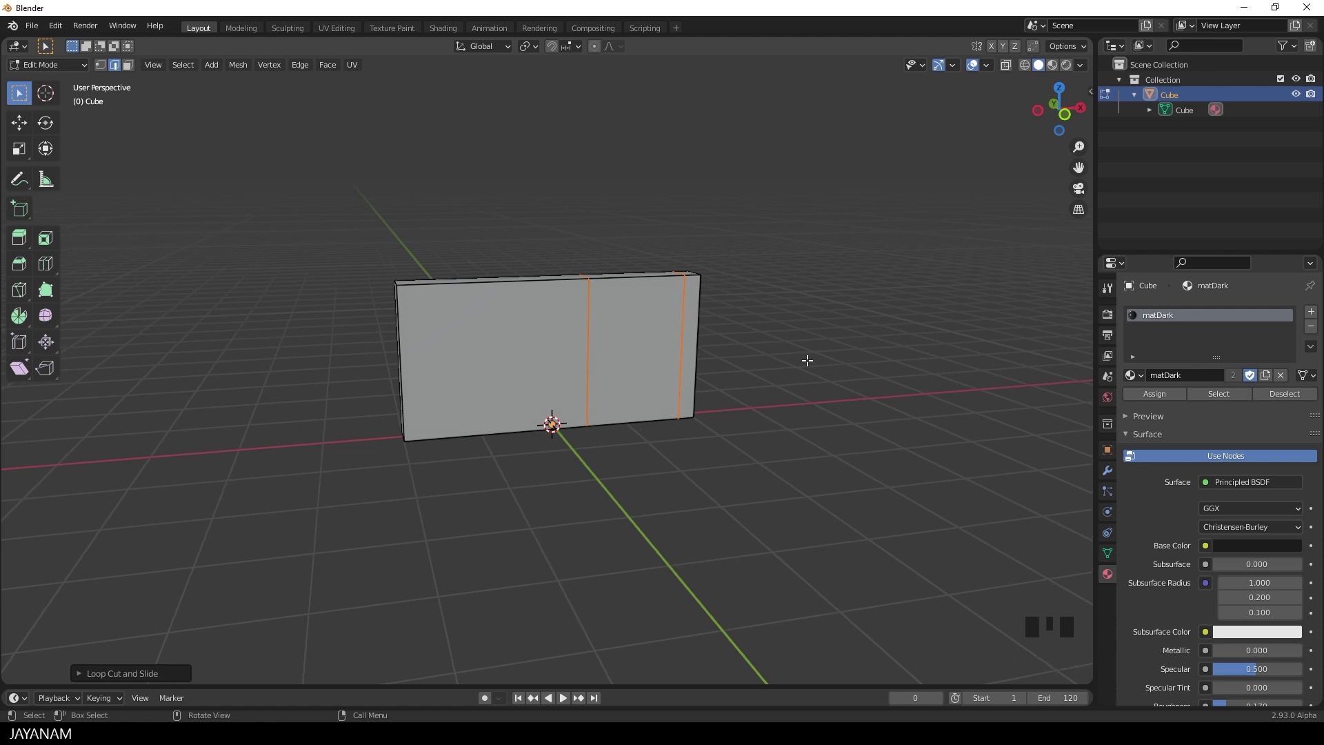
click(19, 150)
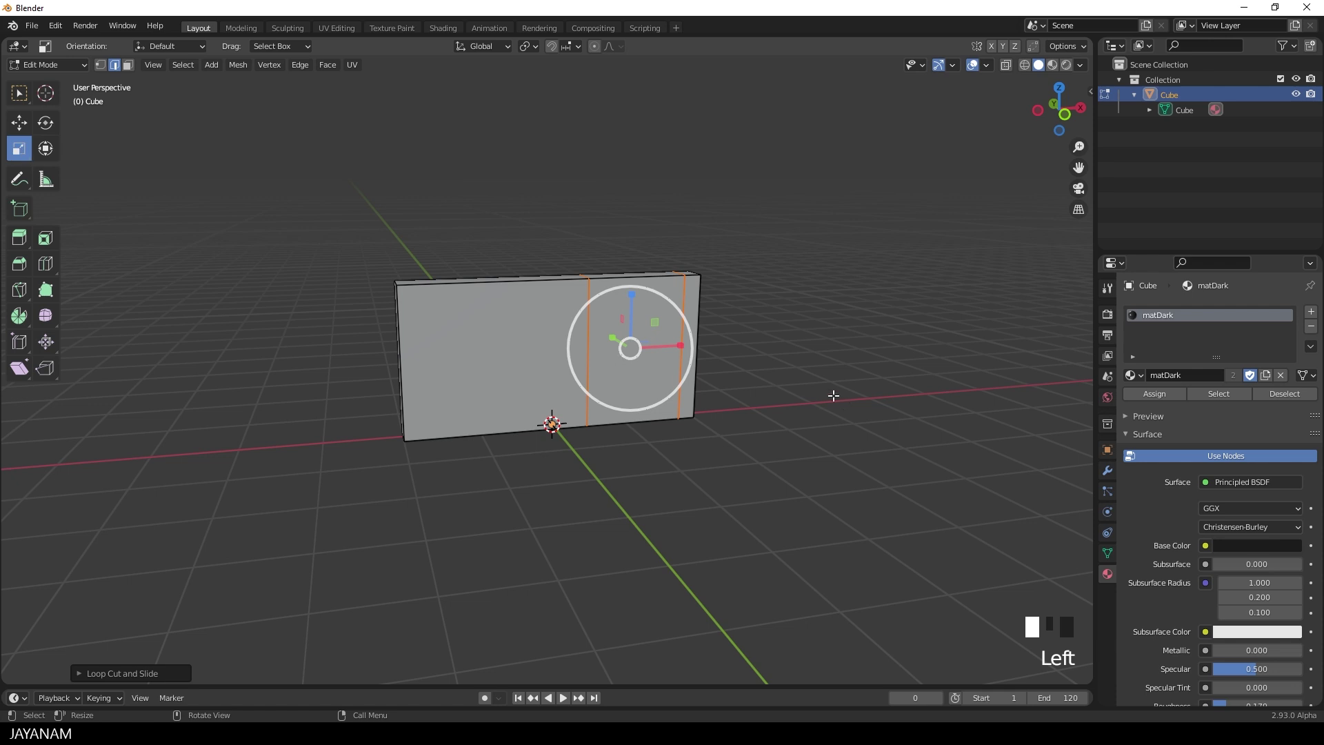
middle_drag(834, 396, 810, 393)
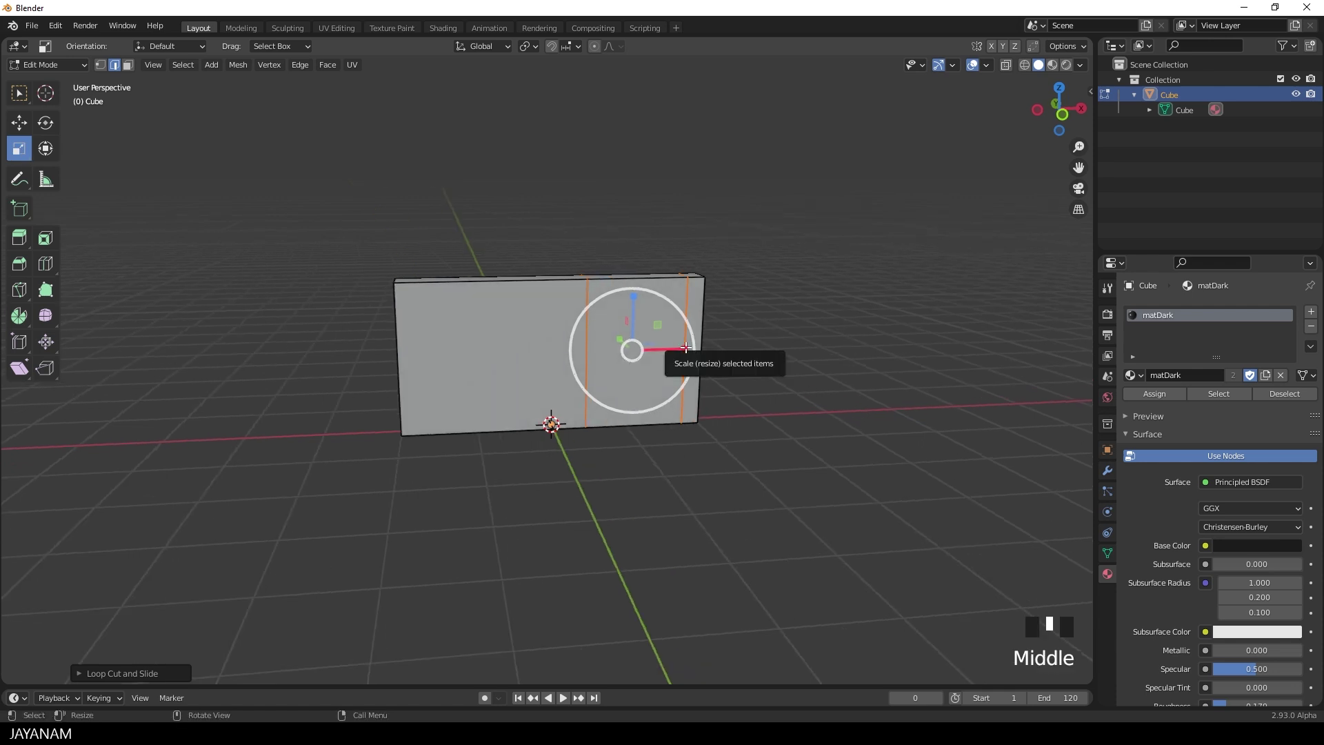
click(686, 347)
drag(685, 348, 677, 346)
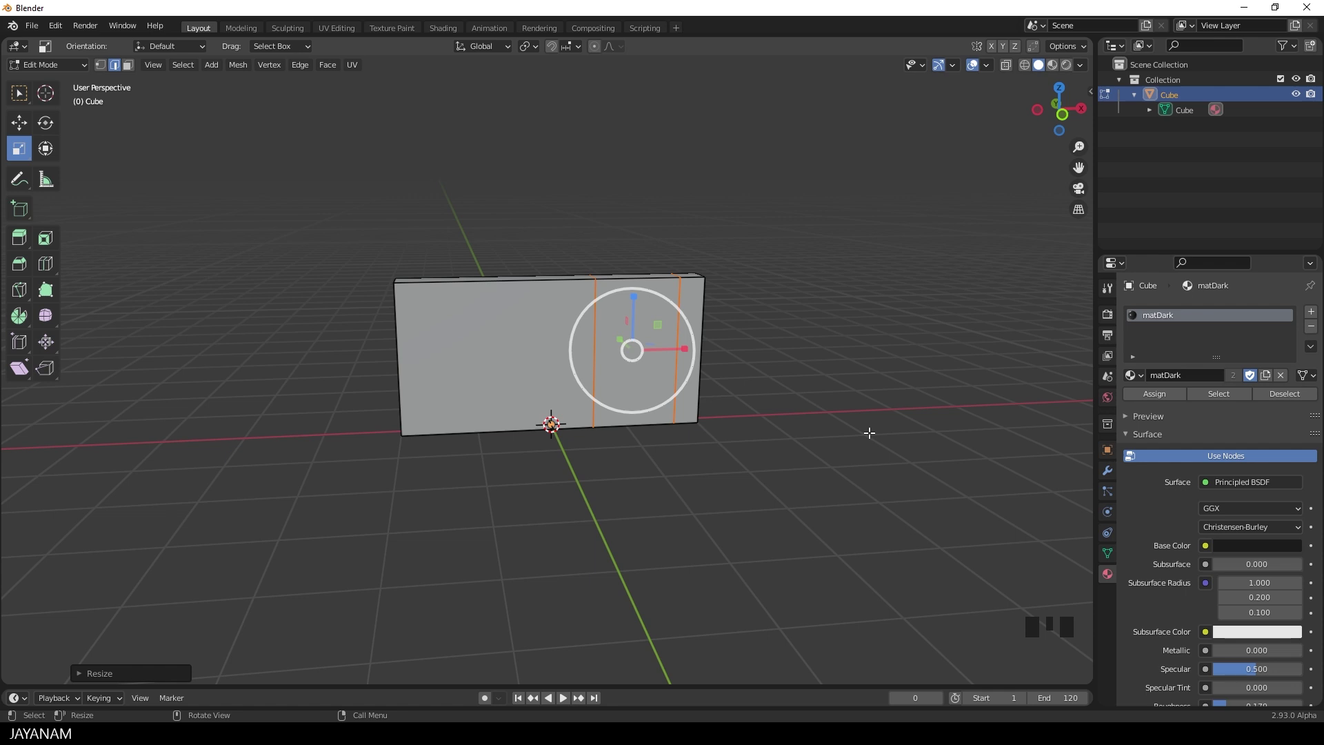
Step: Cut two horizontal edge loops across the wall, placed toward its top
click(20, 93)
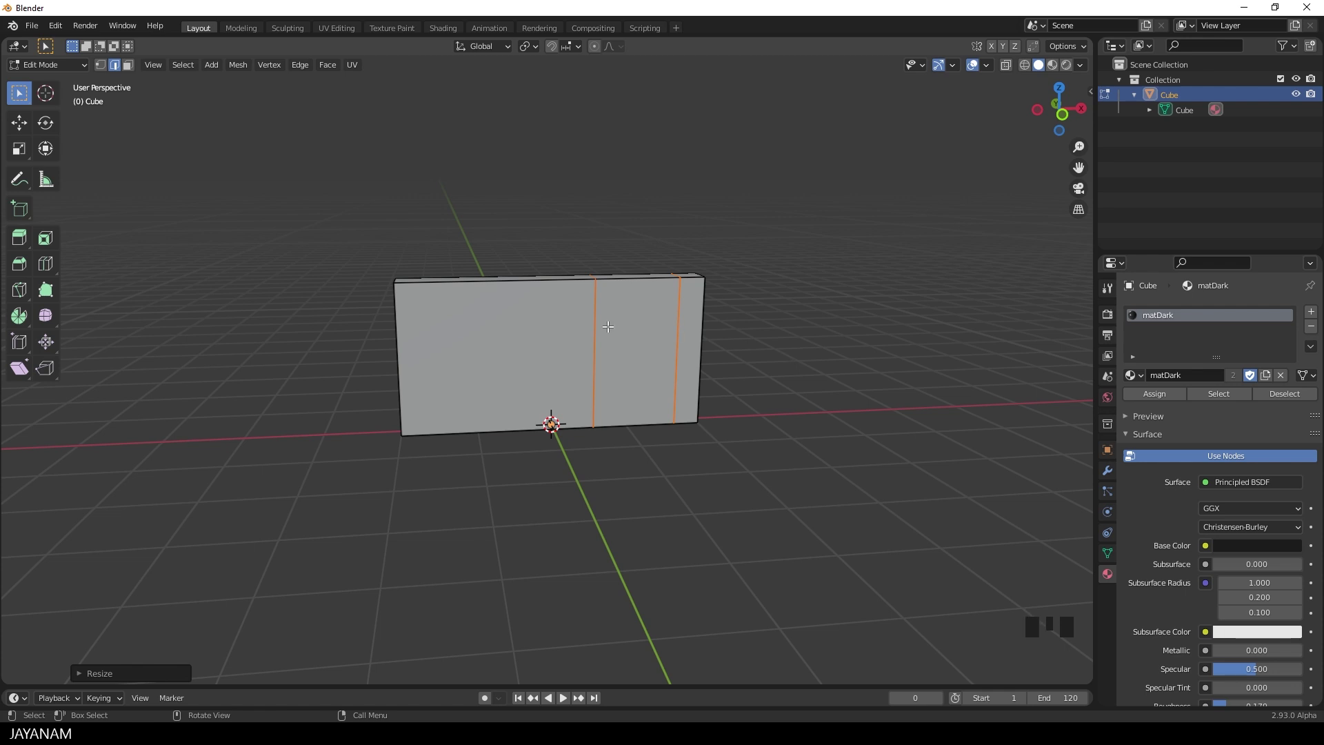
key(ctrl+r)
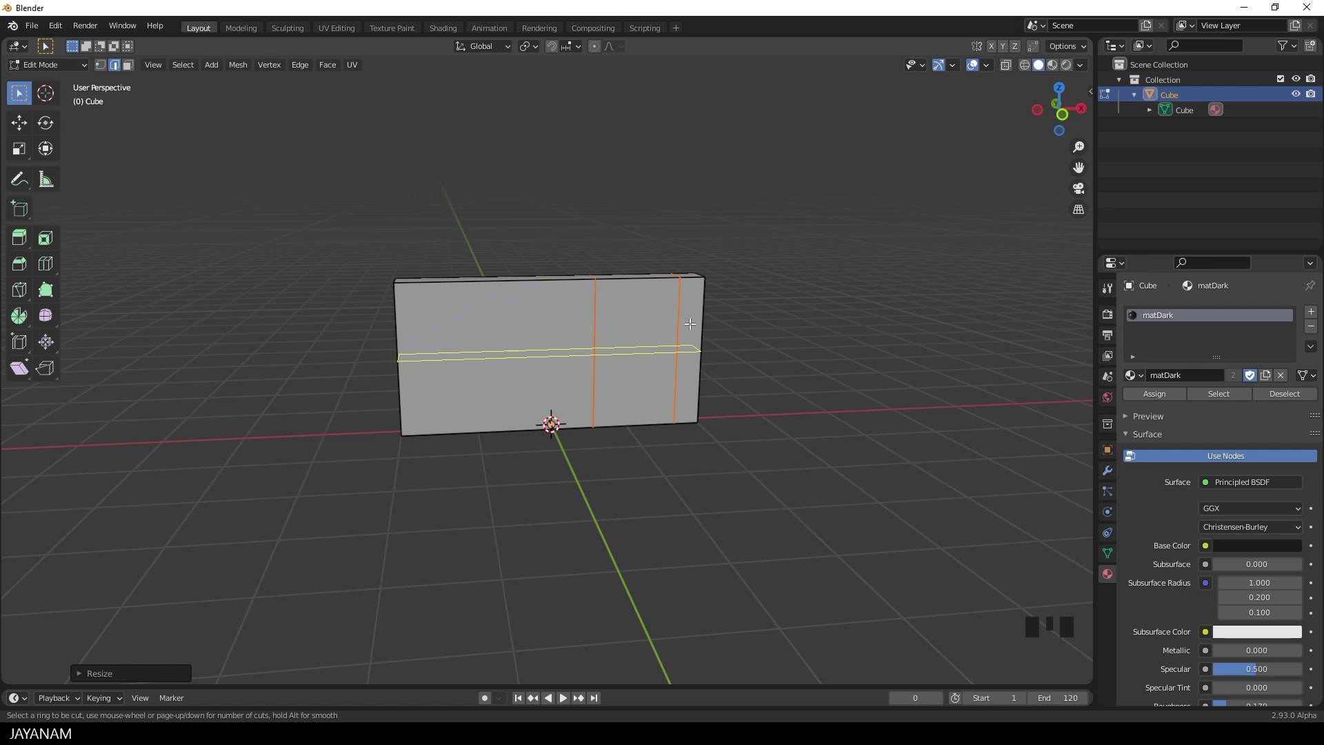
scroll(690, 324, up, 1)
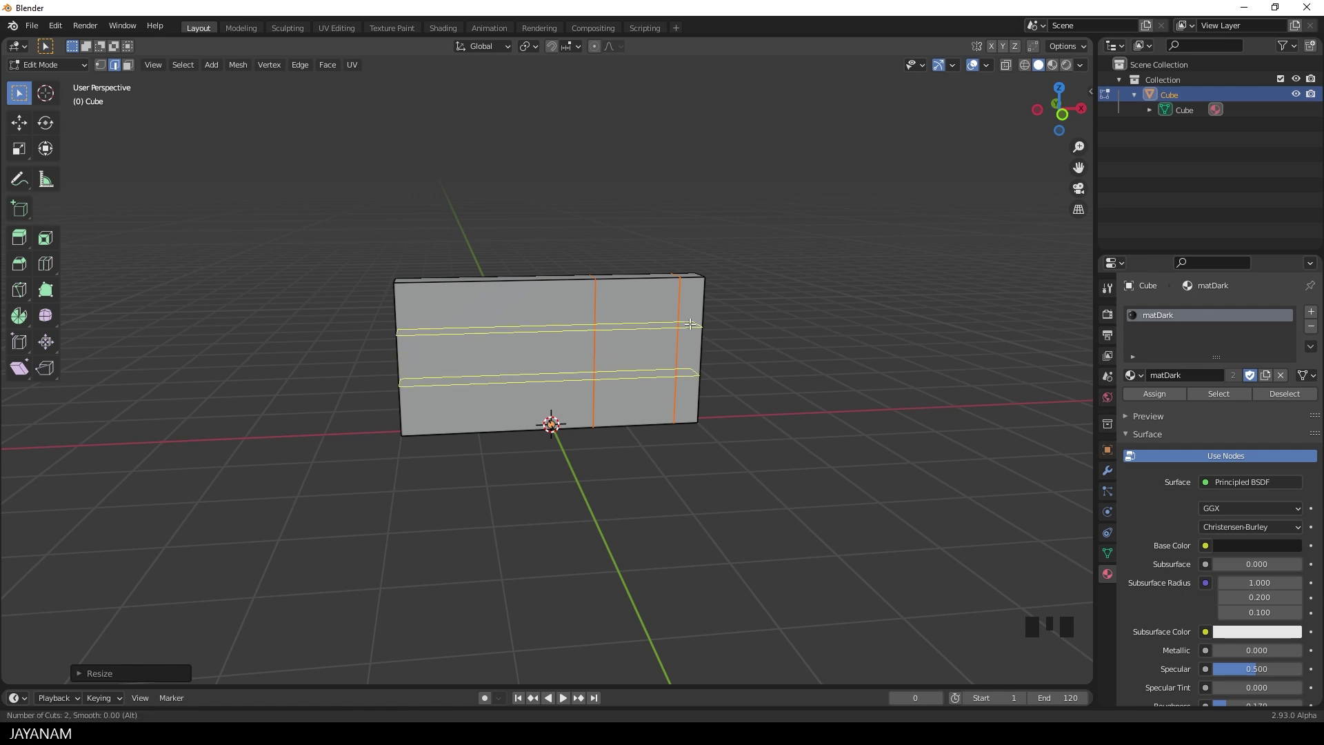
click(689, 324)
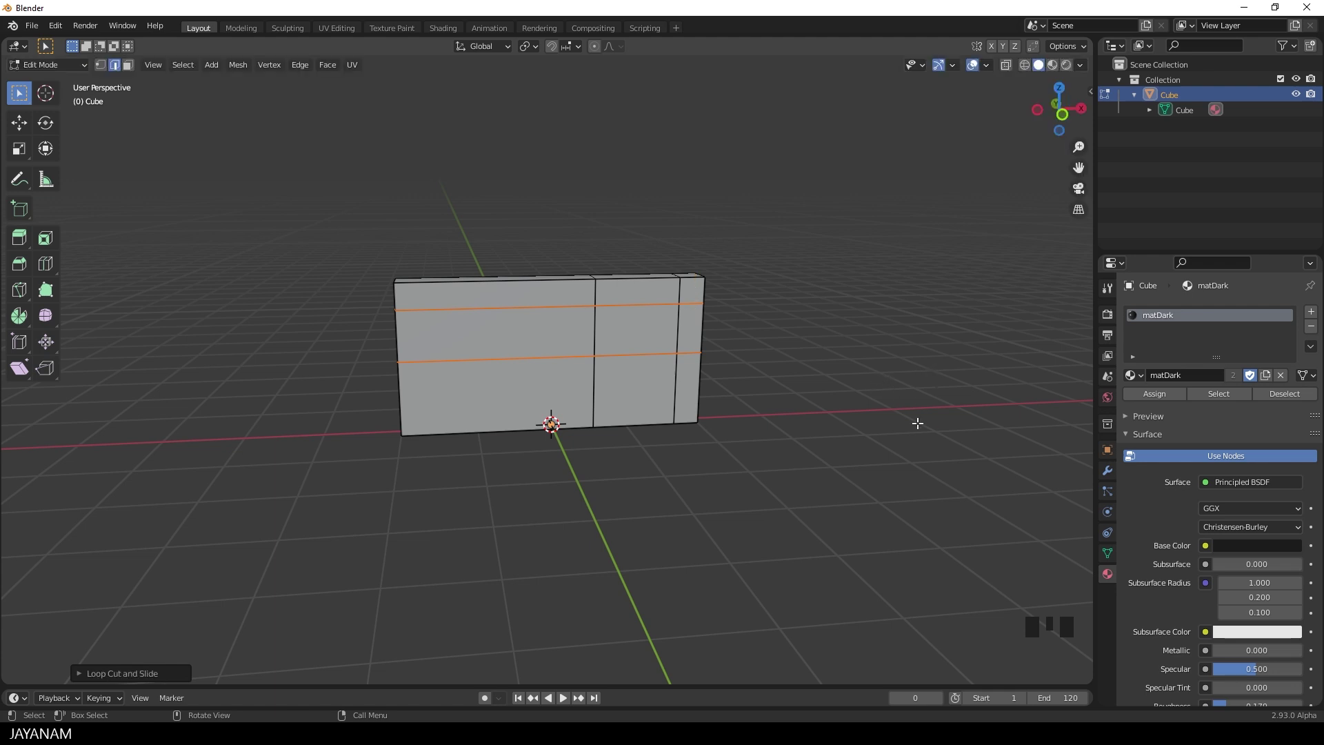
Step: In Face select mode, select the right window panel's front face and its matching back face
middle_drag(902, 421, 846, 418)
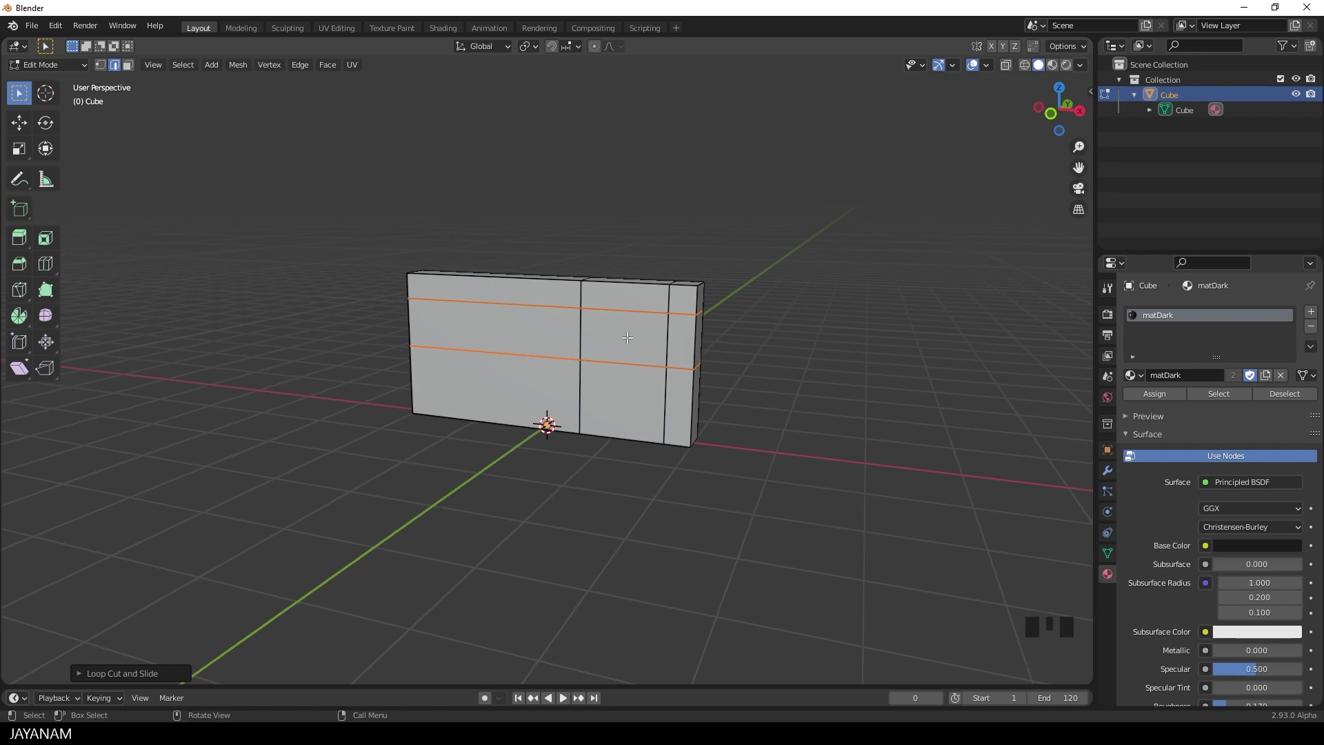
middle_drag(762, 355, 563, 364)
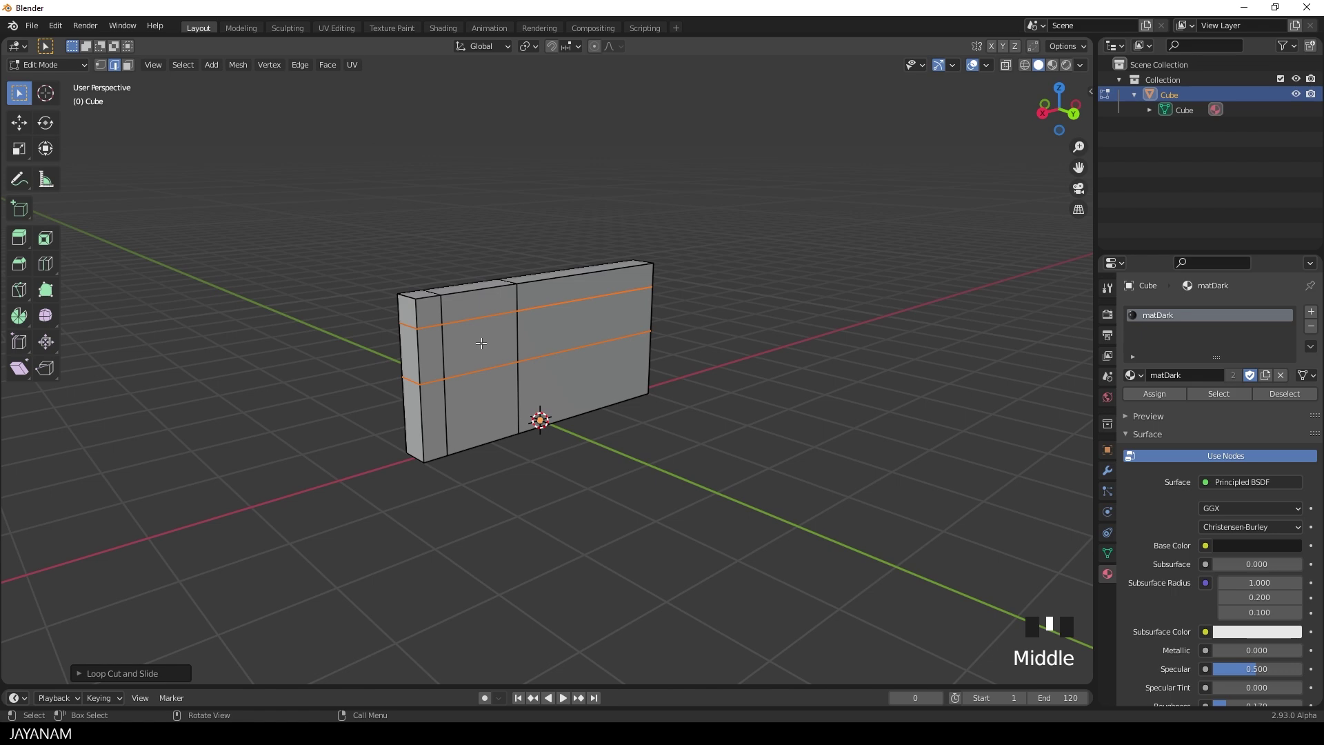
middle_drag(447, 438, 585, 438)
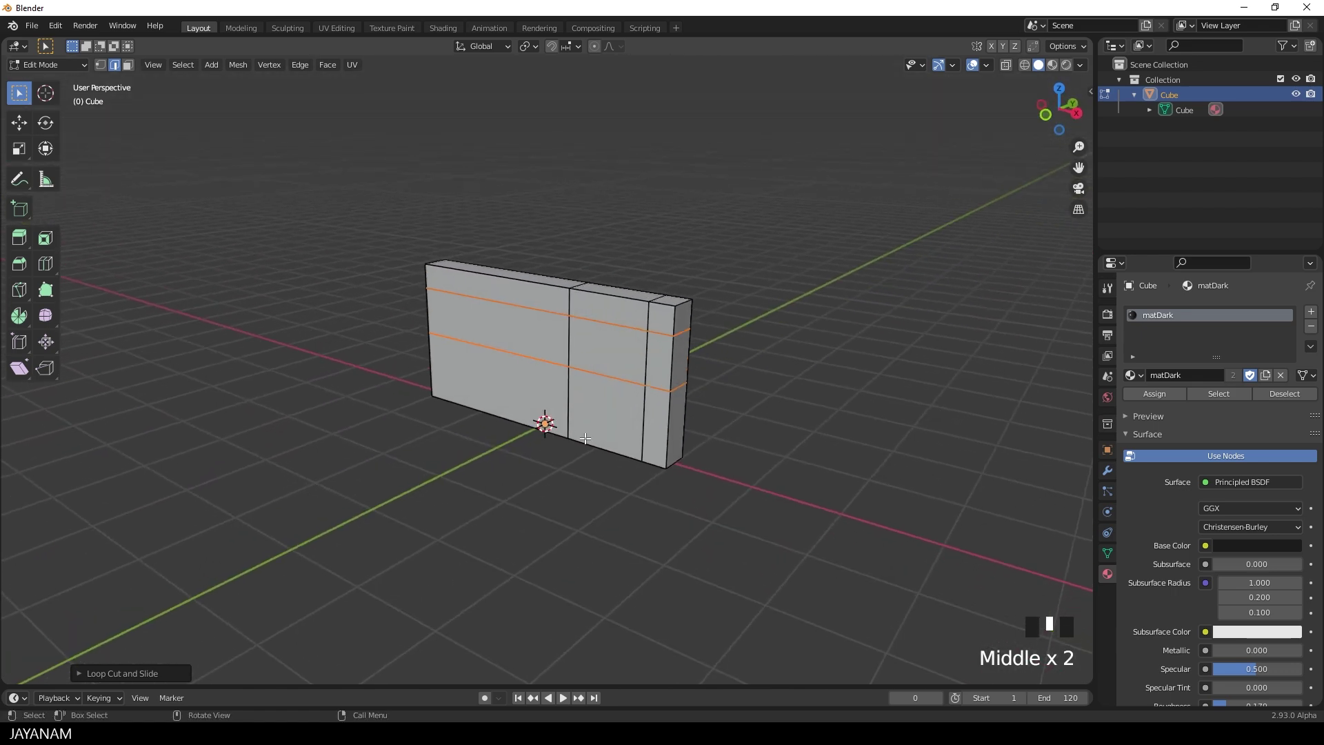
click(128, 66)
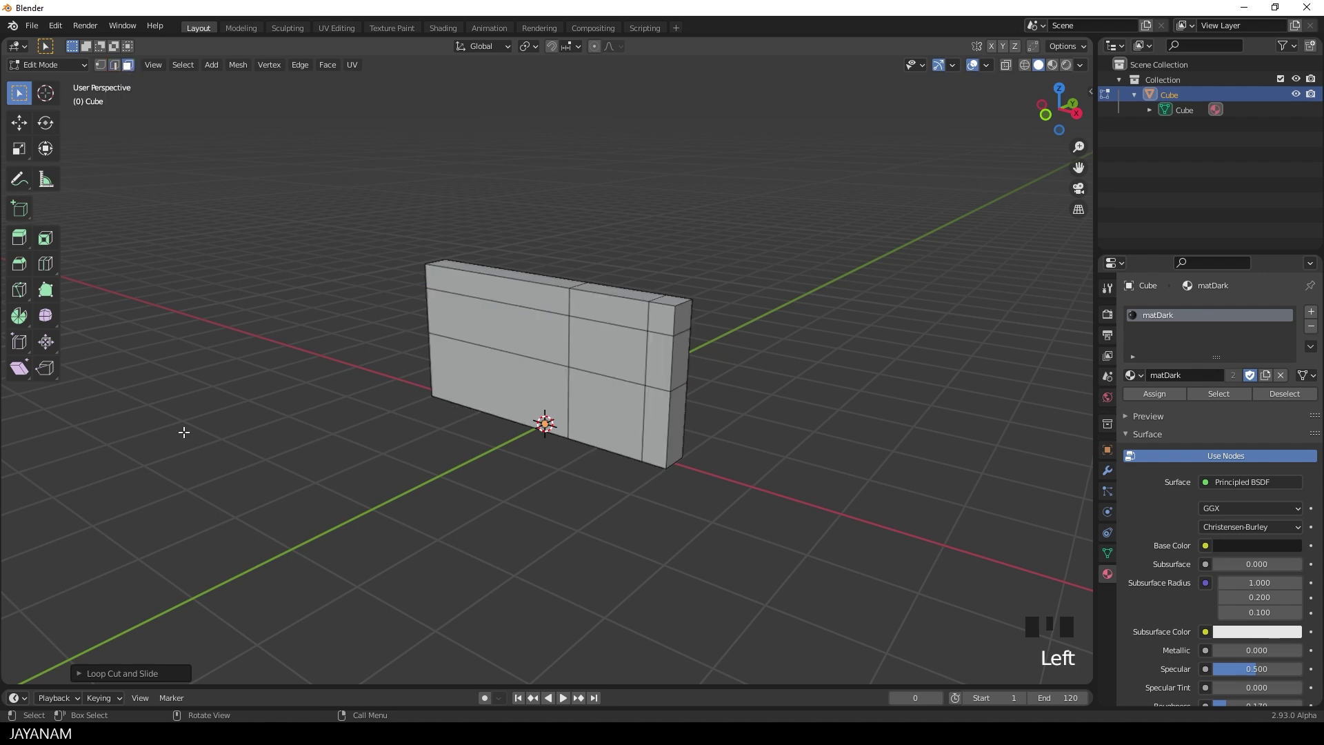
click(616, 336)
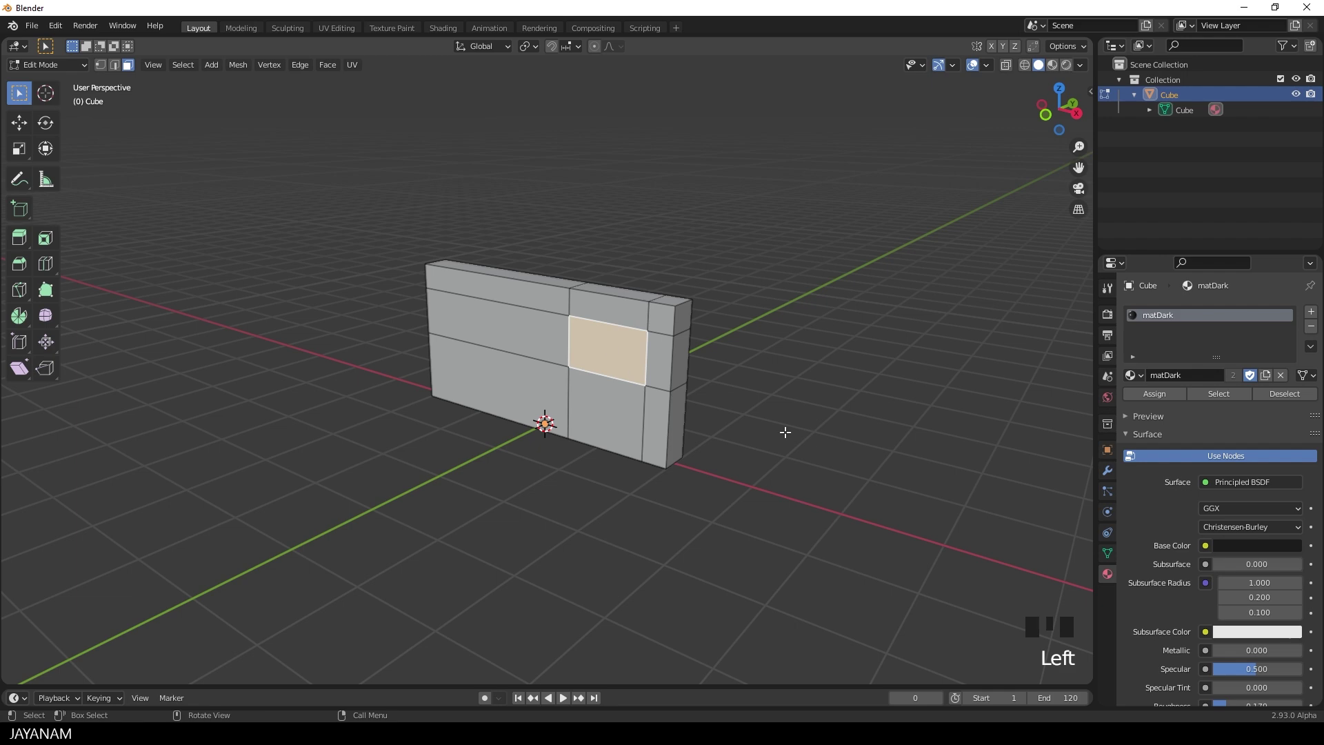
middle_drag(900, 399, 757, 399)
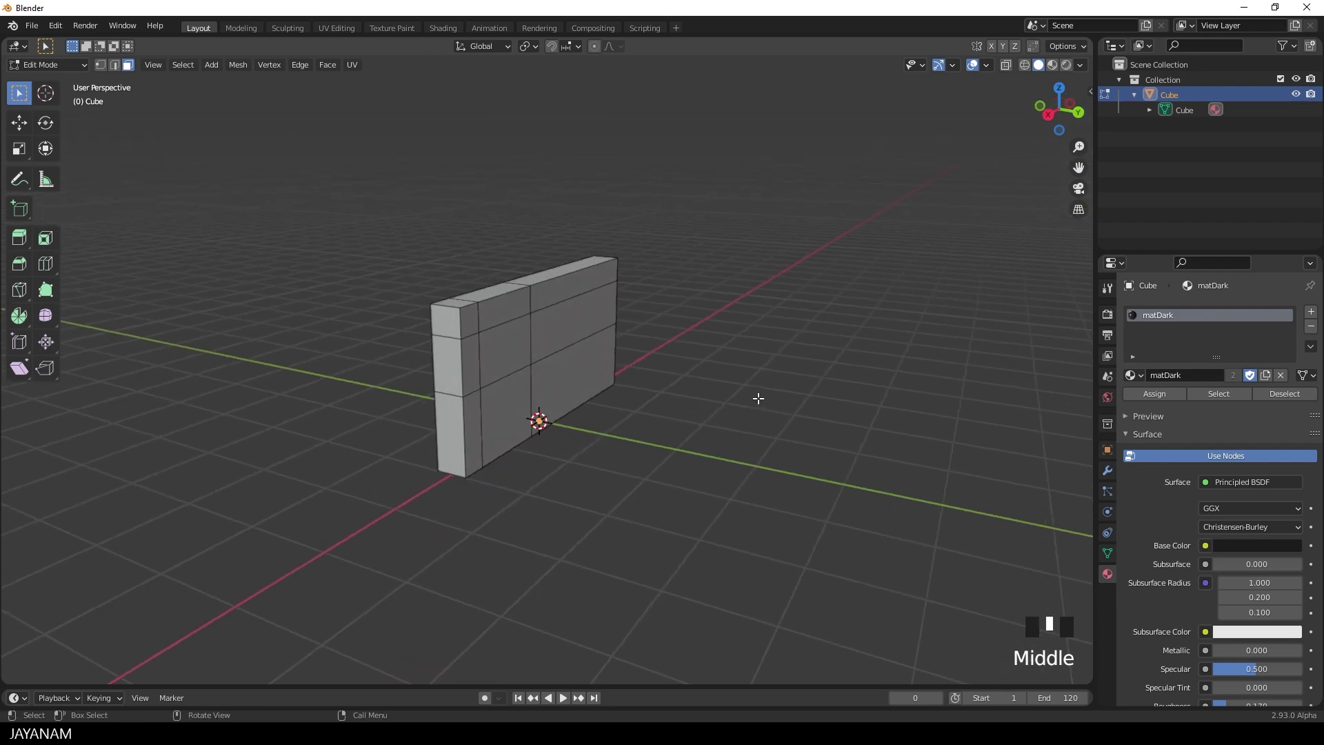
shift+click(514, 348)
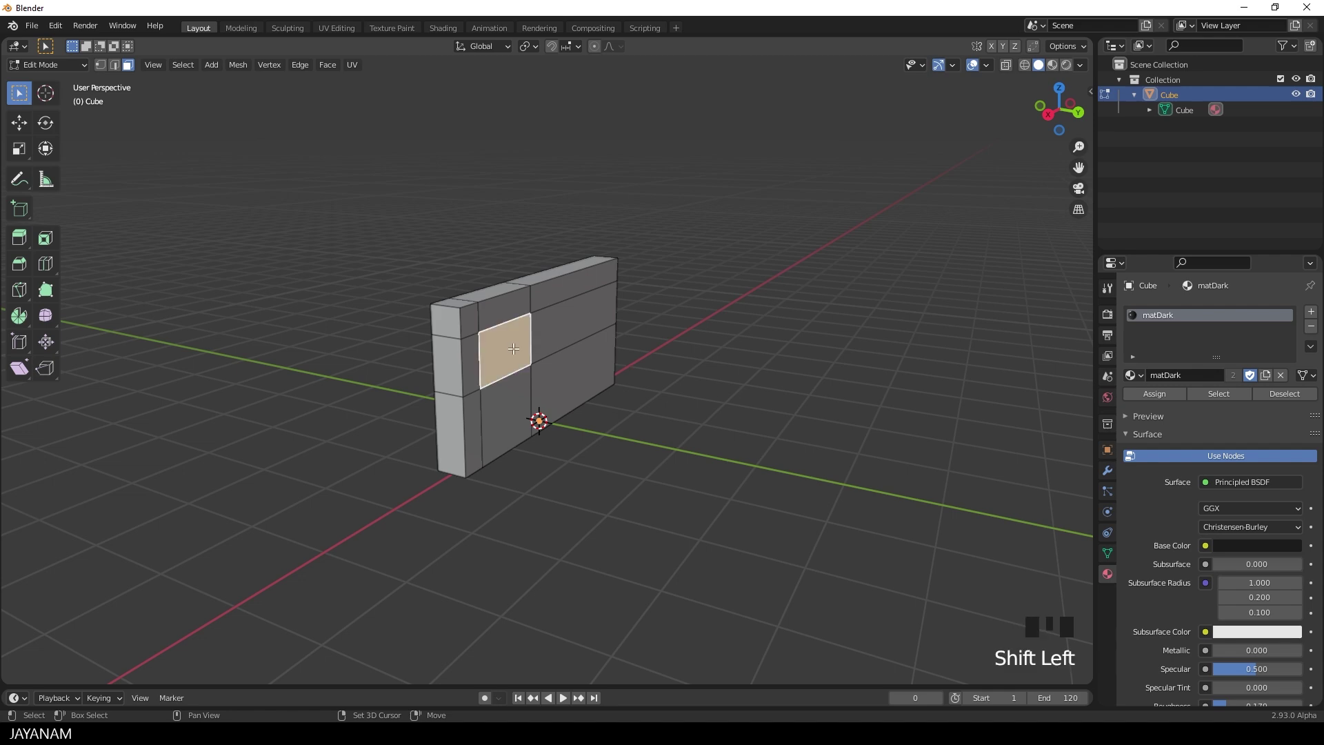
middle_drag(635, 478, 668, 523)
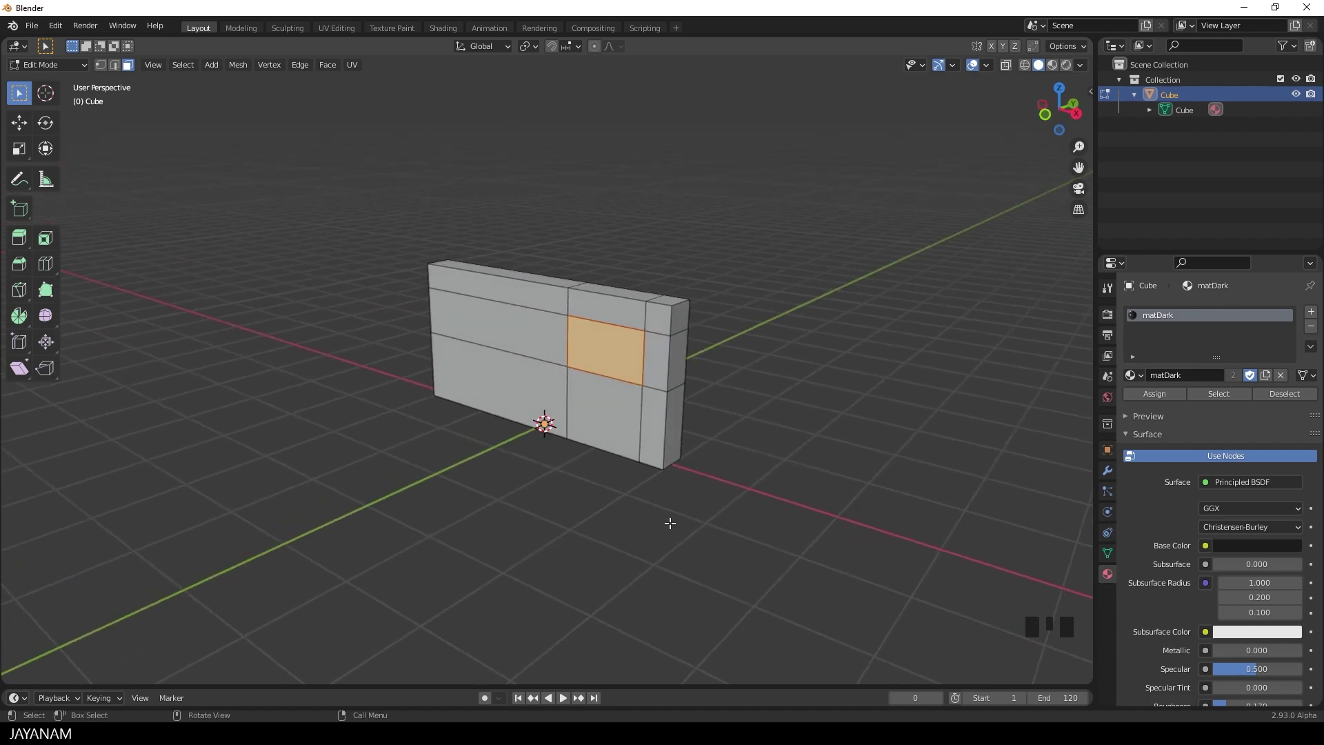
Step: Bridge the two selected faces into a rectangular window hole, then deselect them
right_click(571, 476)
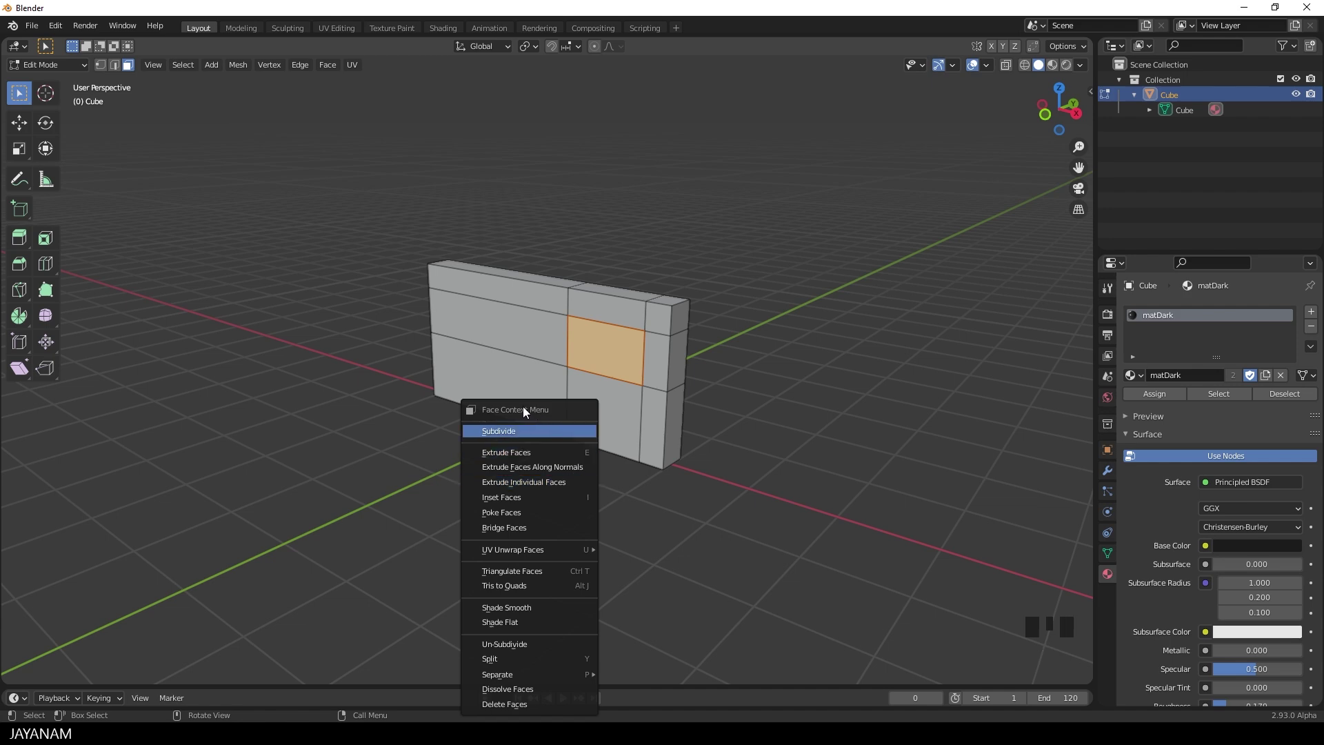
click(520, 527)
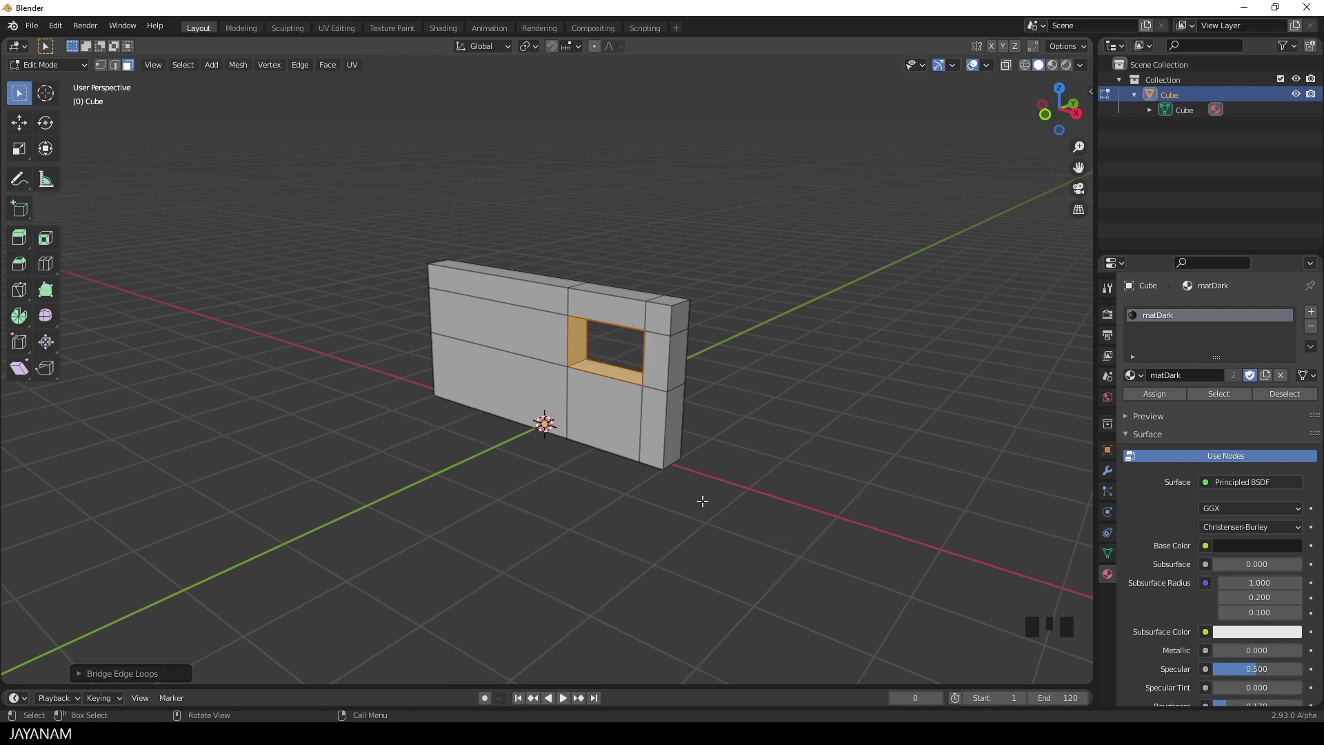
middle_drag(721, 489, 866, 492)
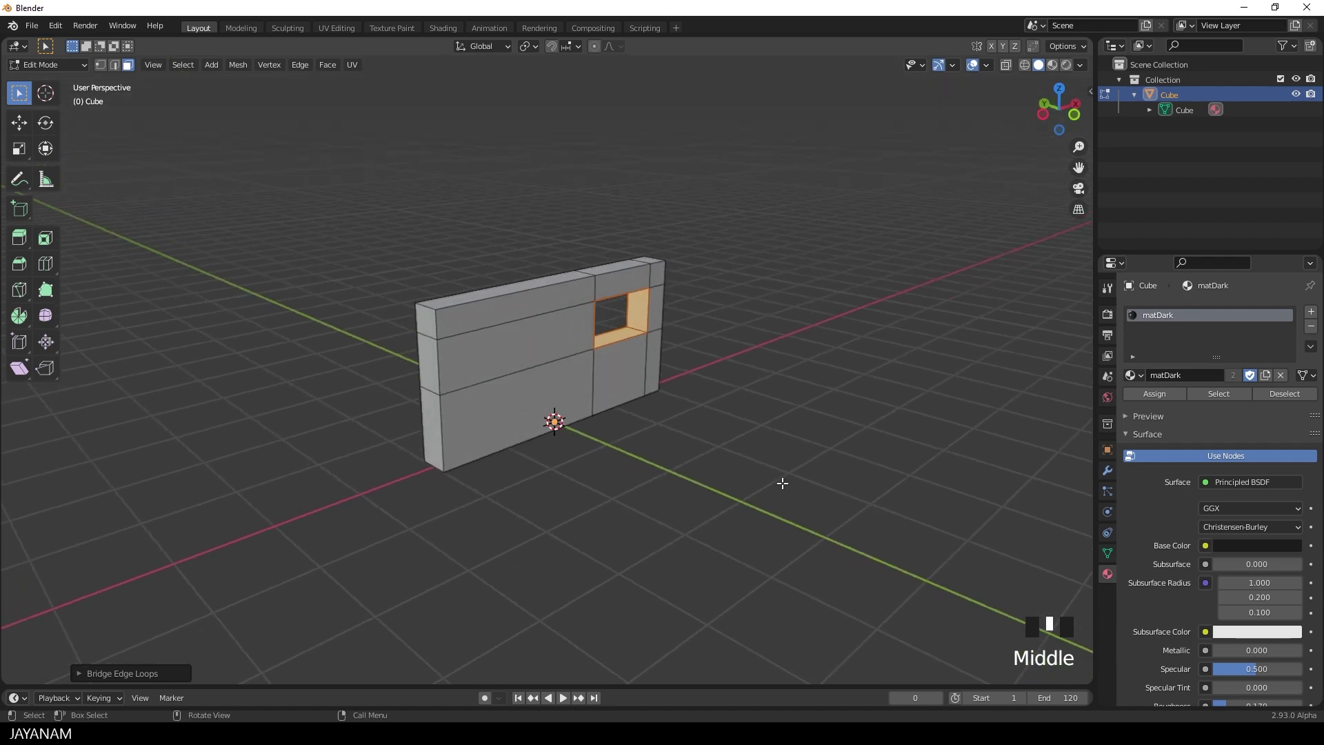
click(747, 461)
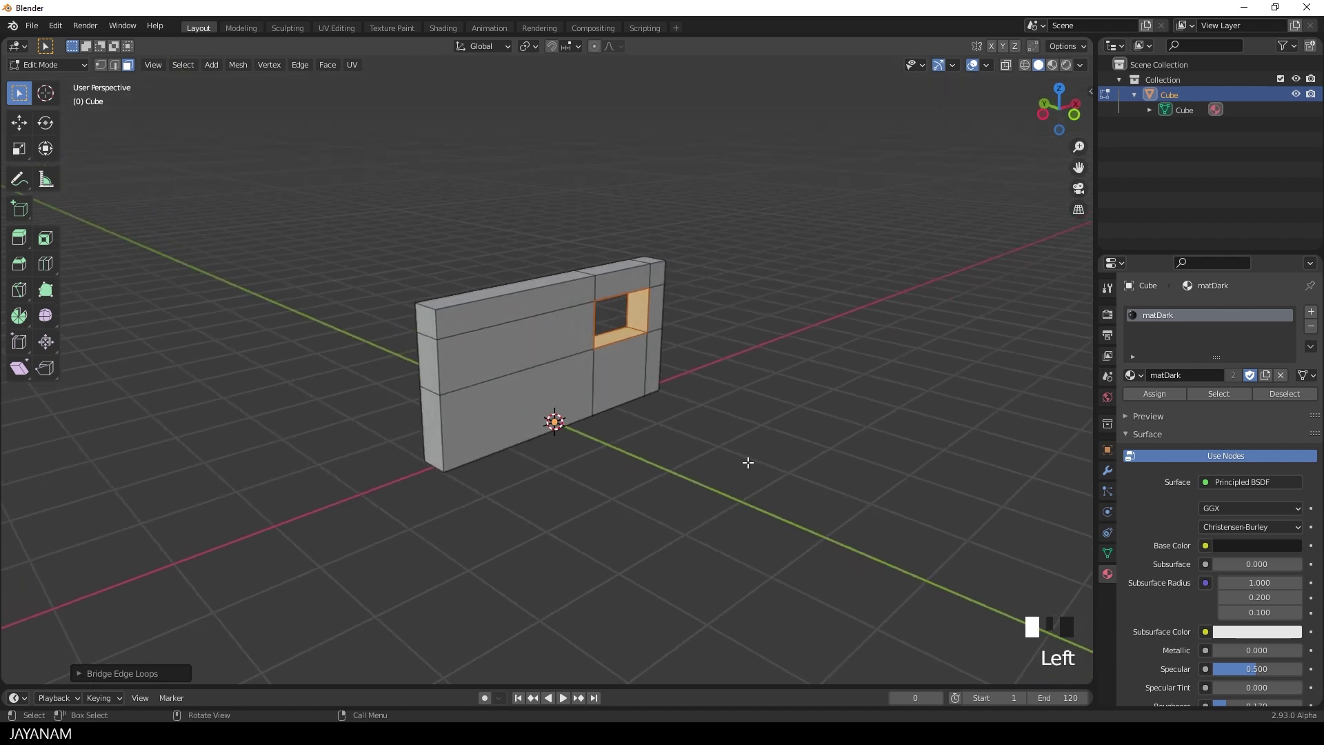
middle_drag(747, 461, 689, 452)
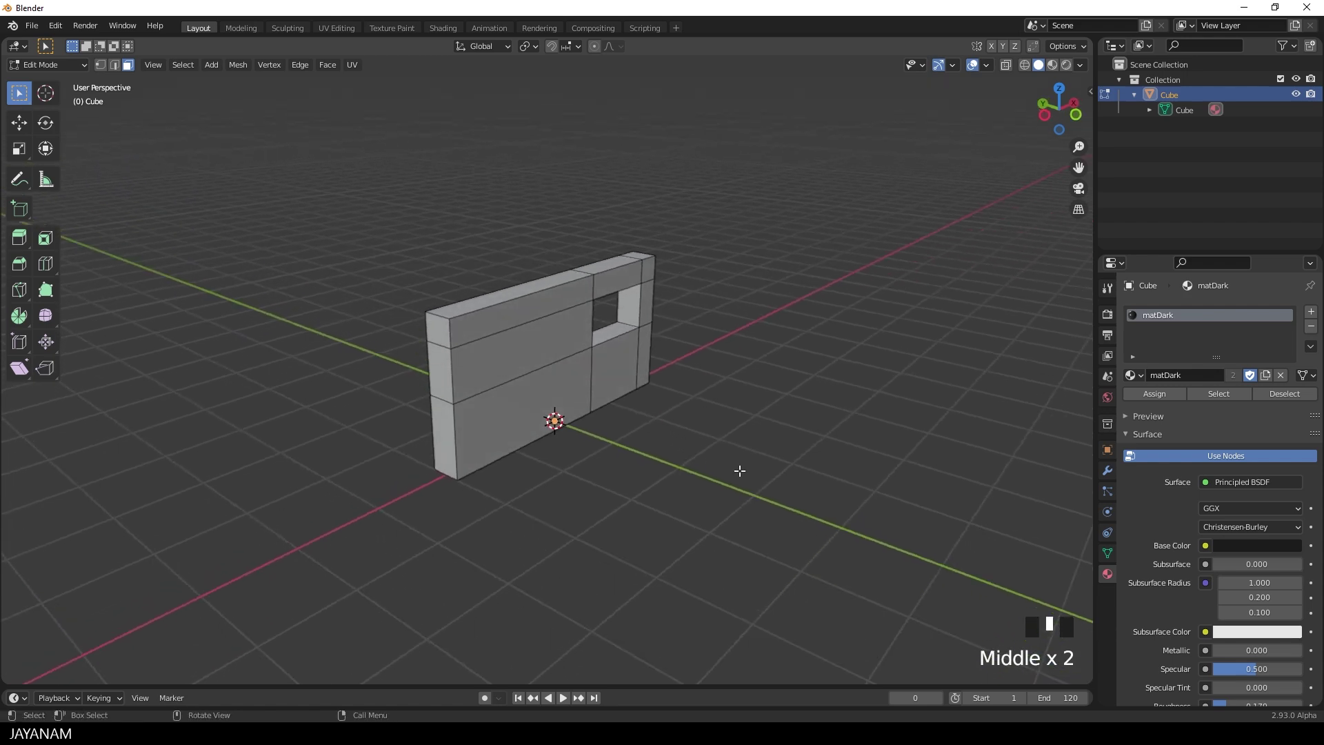
Step: Select the whole wall, scale it to about 0.8 along Y, then deselect
key(a)
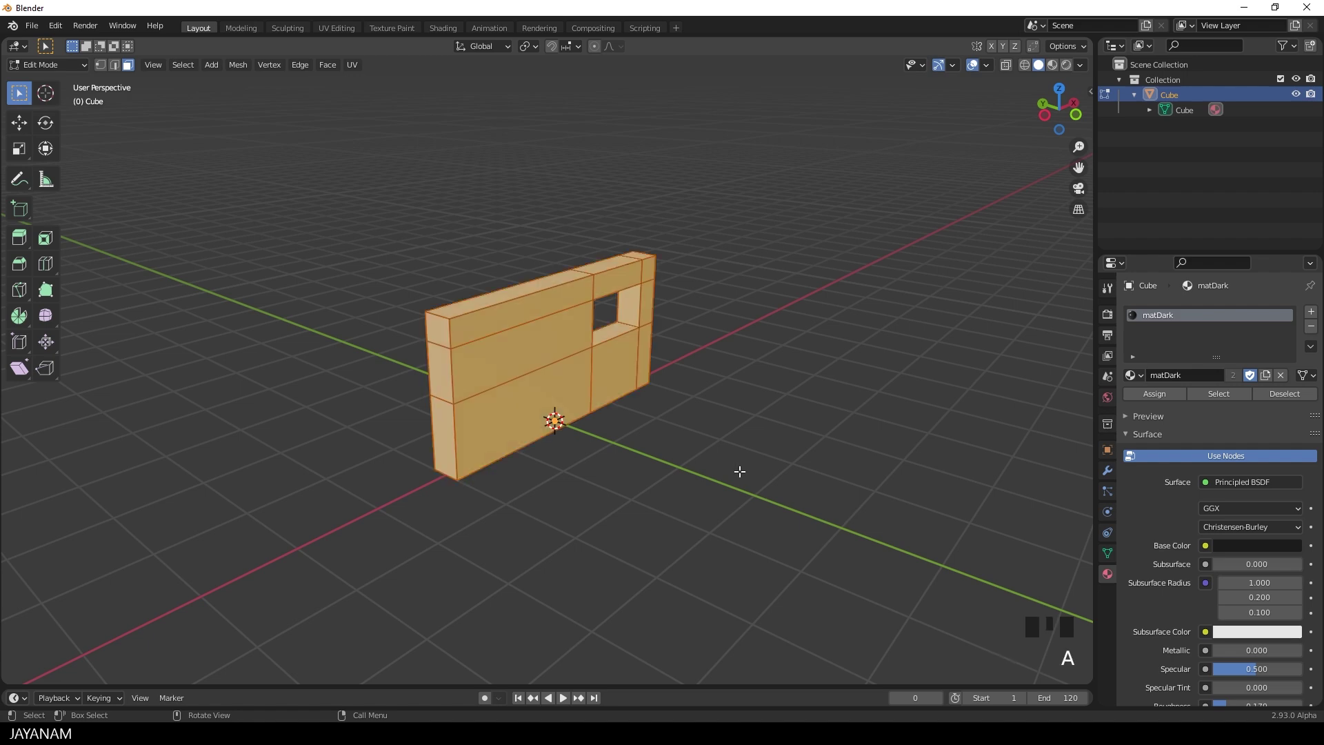
click(21, 151)
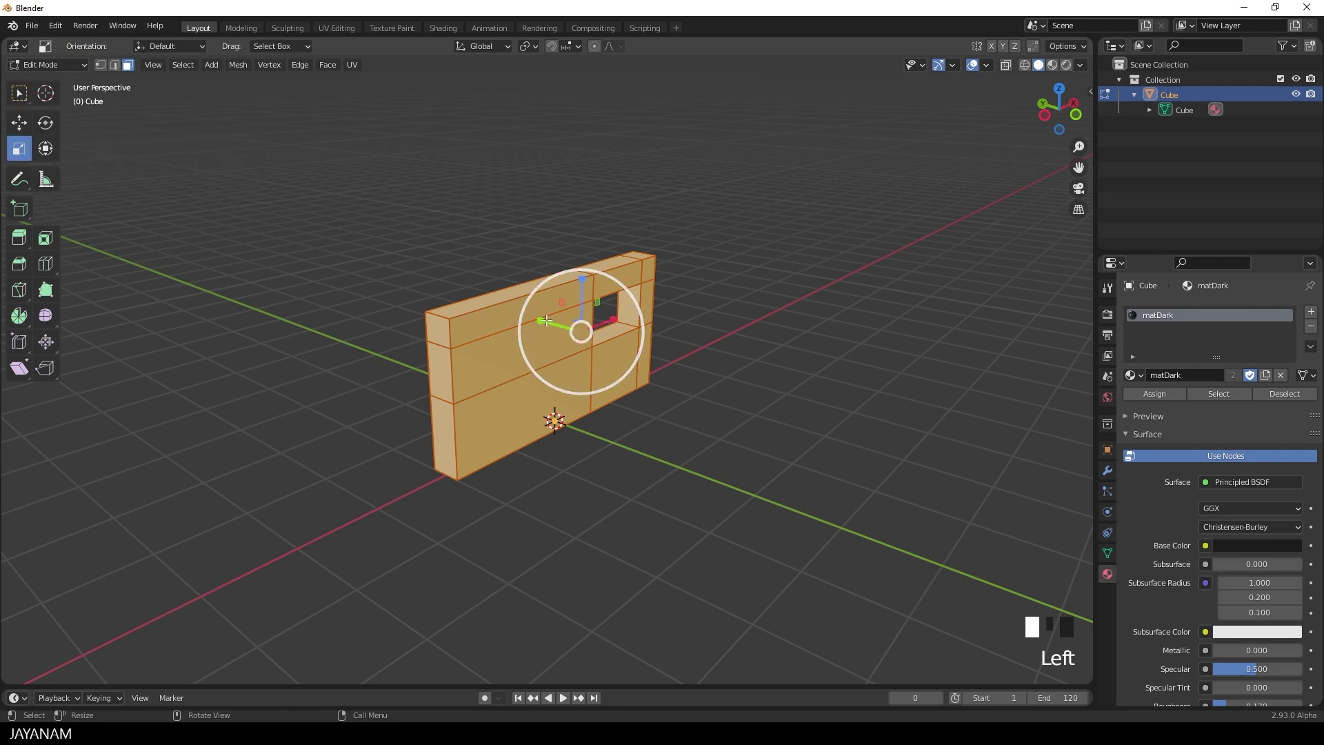
mouse_move(541, 320)
mouse_down()
mouse_move(535, 311)
mouse_move(561, 317)
mouse_up()
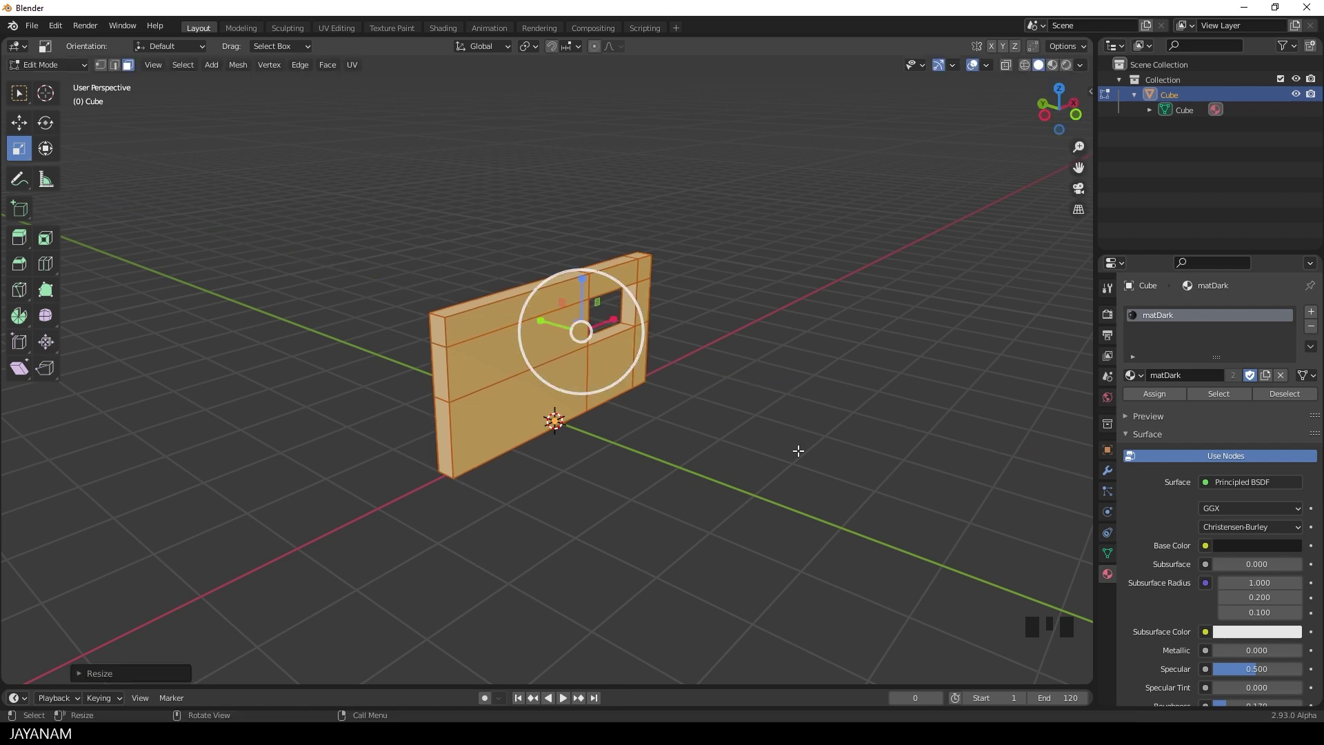
click(728, 400)
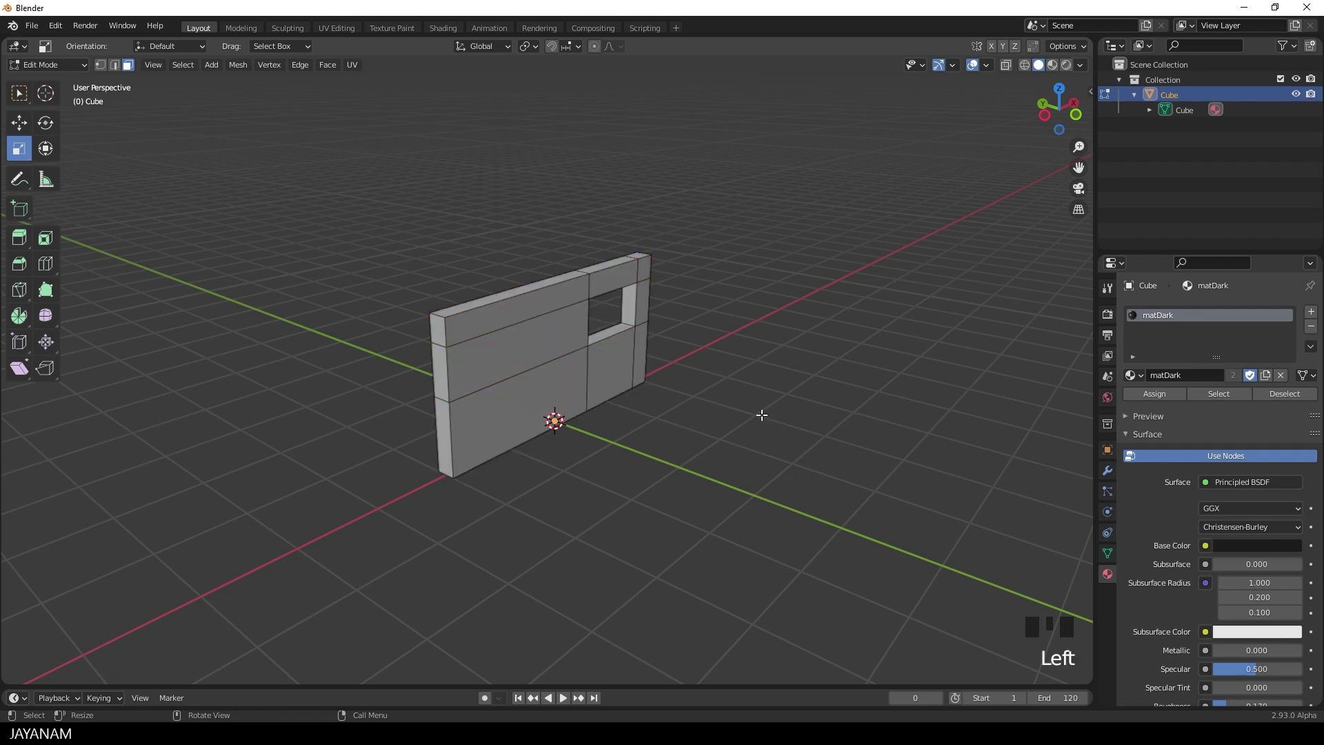
middle_drag(786, 411, 749, 416)
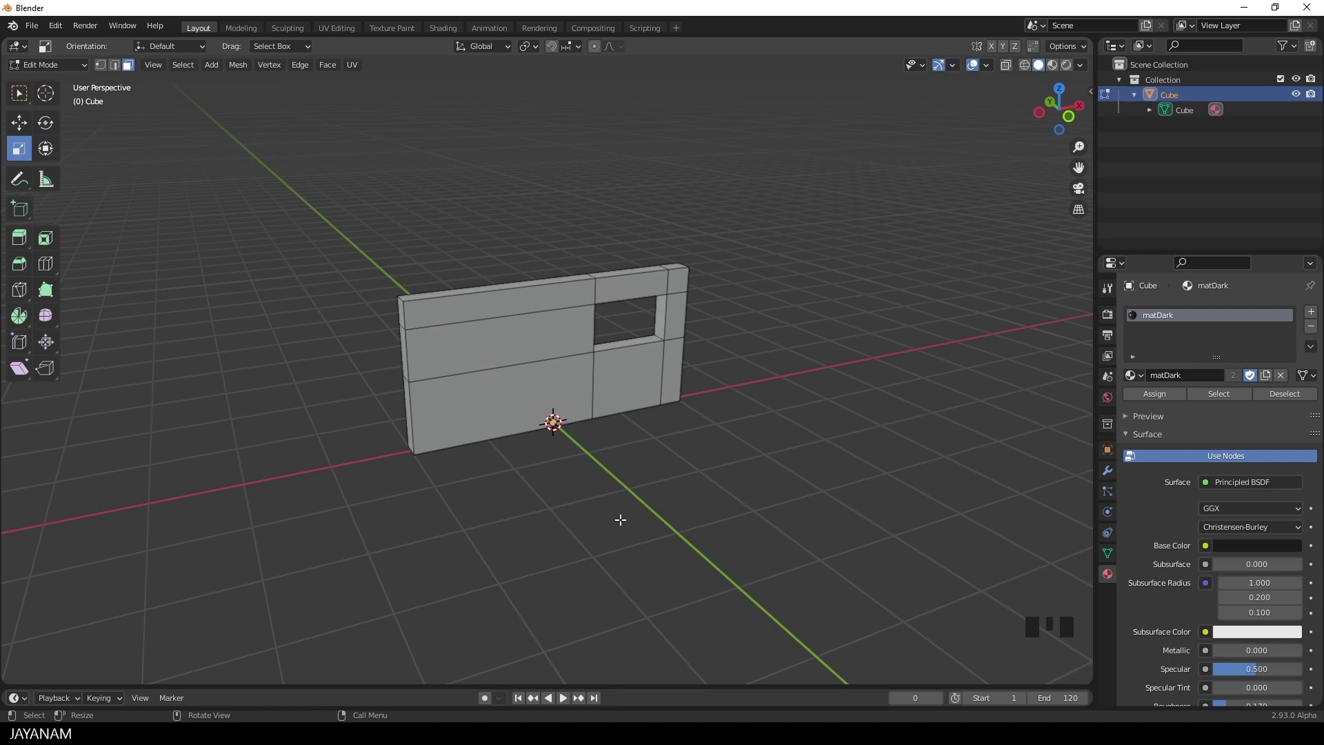
Step: Select the whole wall and Symmetrize it from +X to -X, copying the window to the left
key(a)
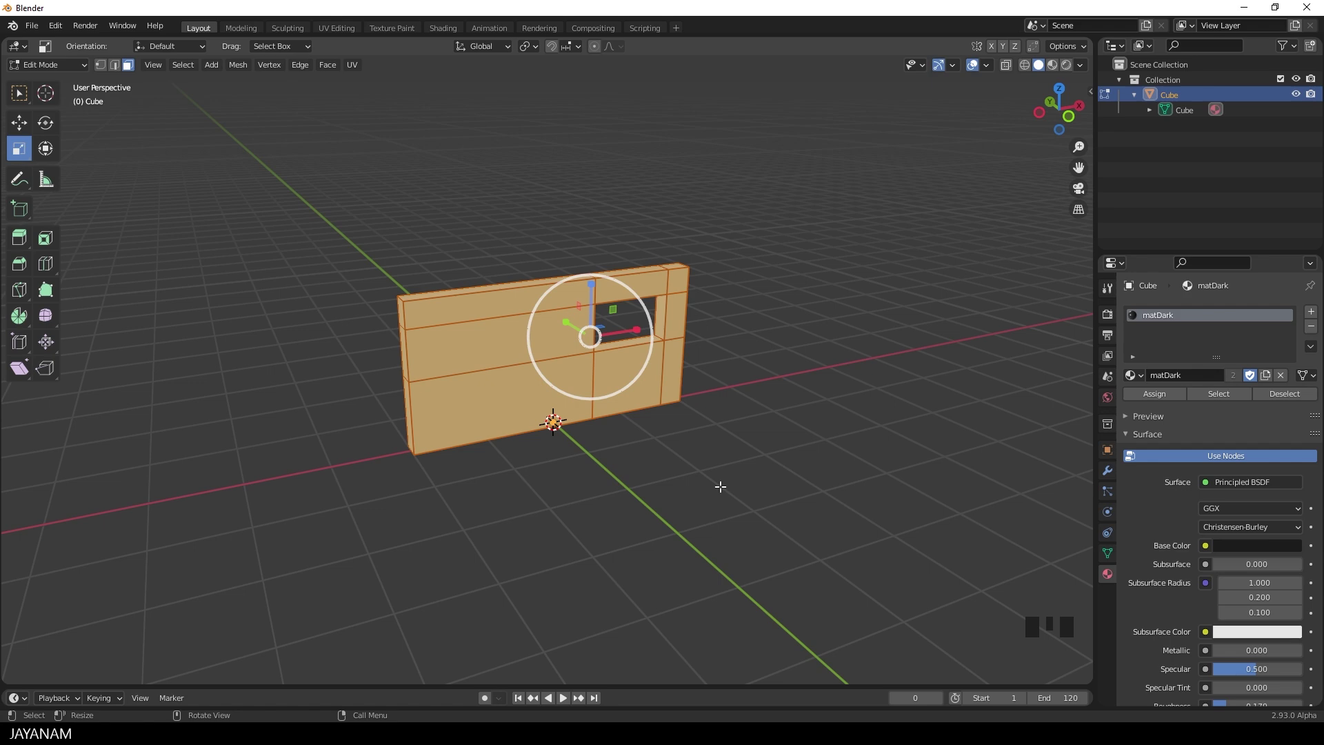
click(238, 66)
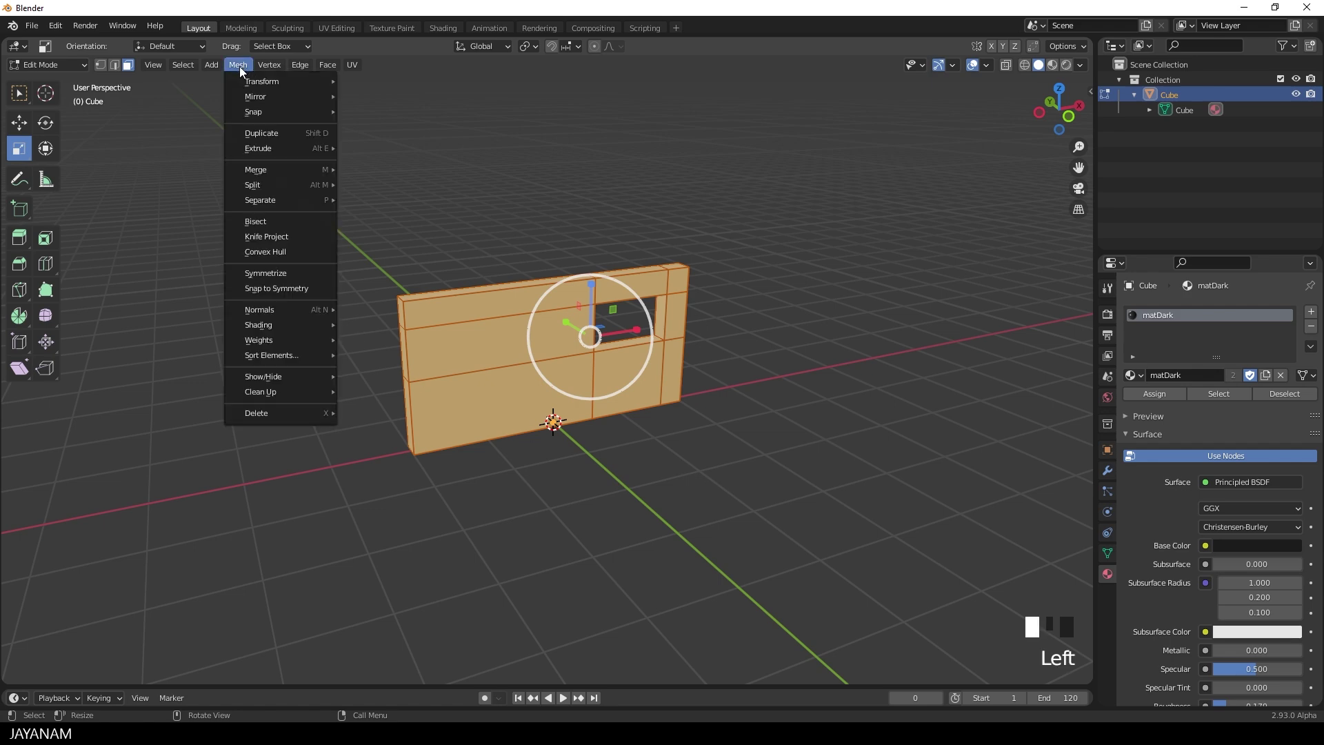
click(281, 272)
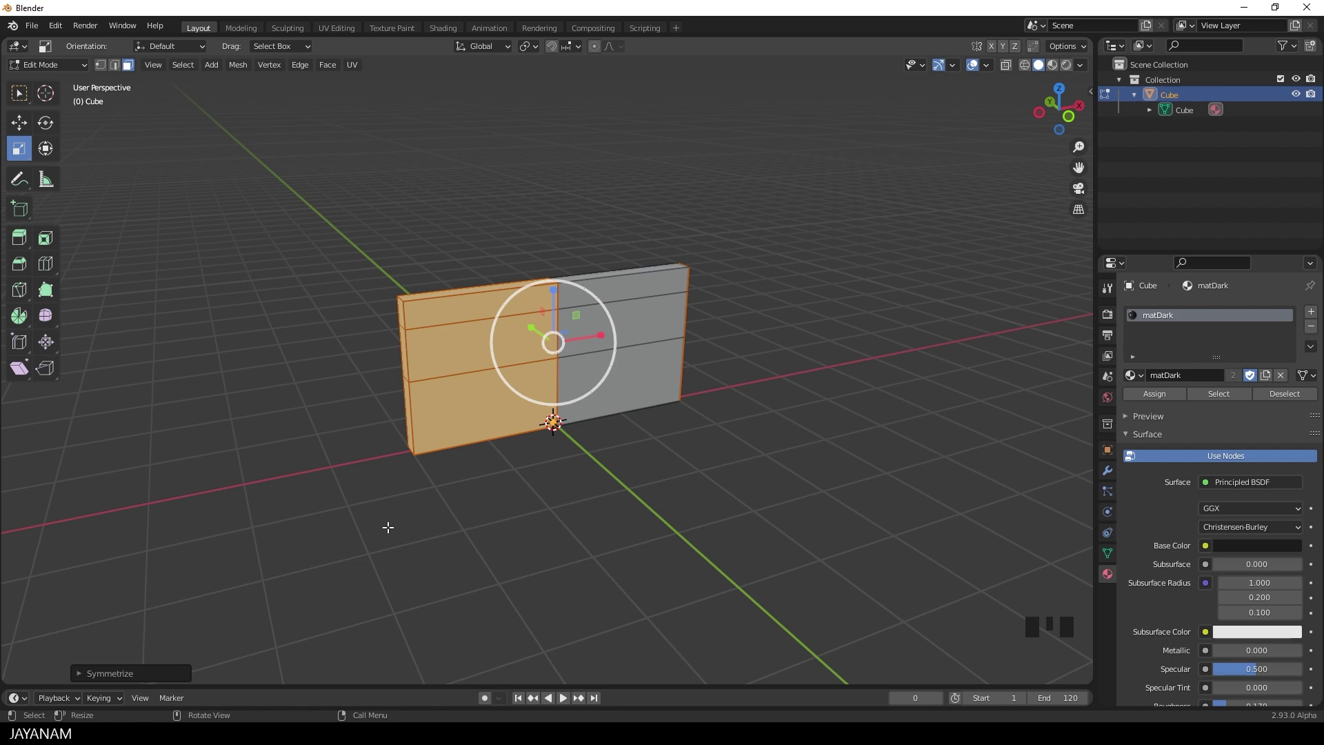
click(80, 671)
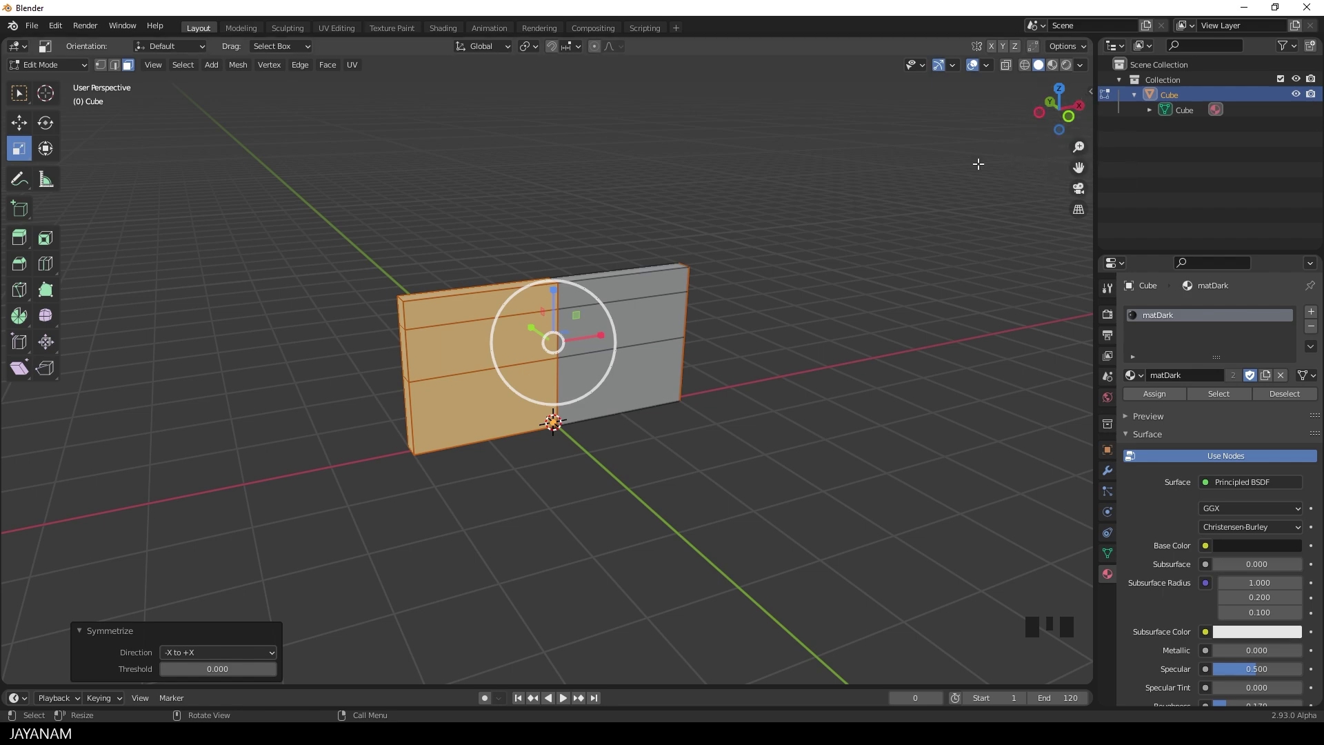
click(185, 652)
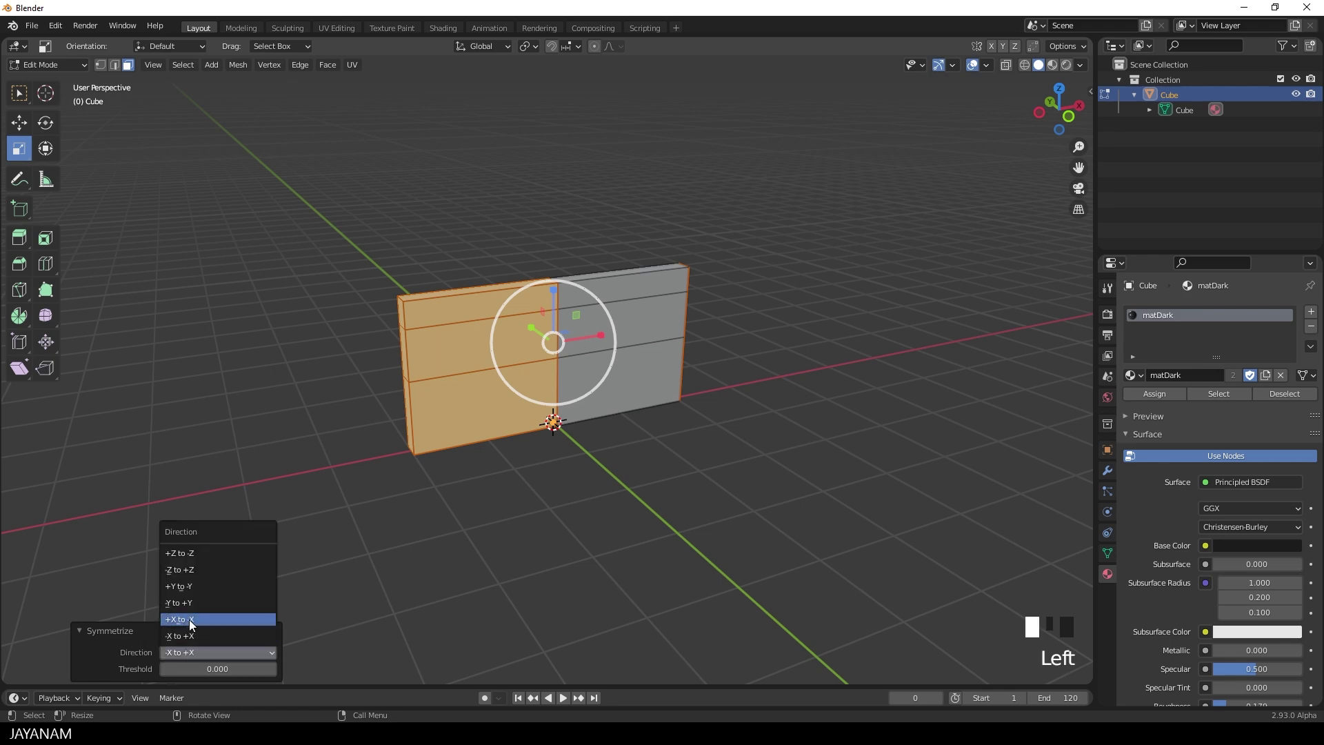
click(190, 619)
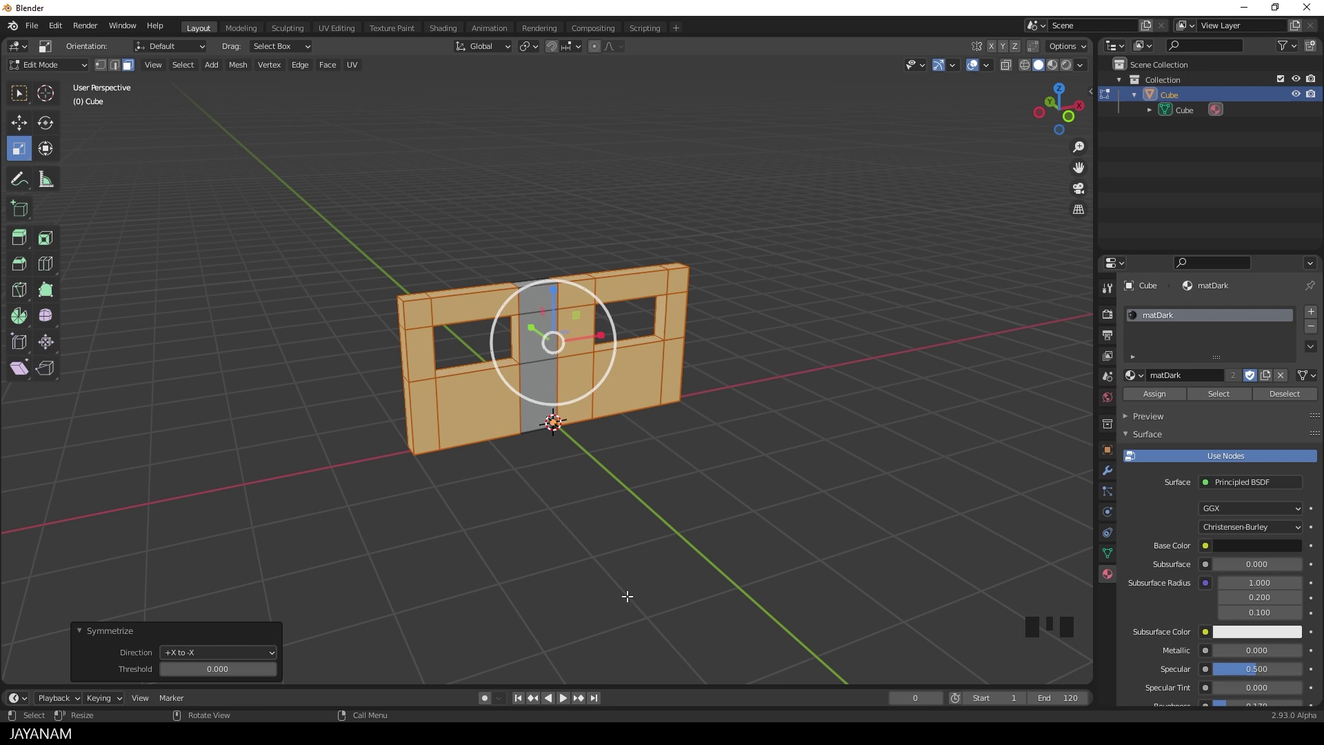
click(704, 453)
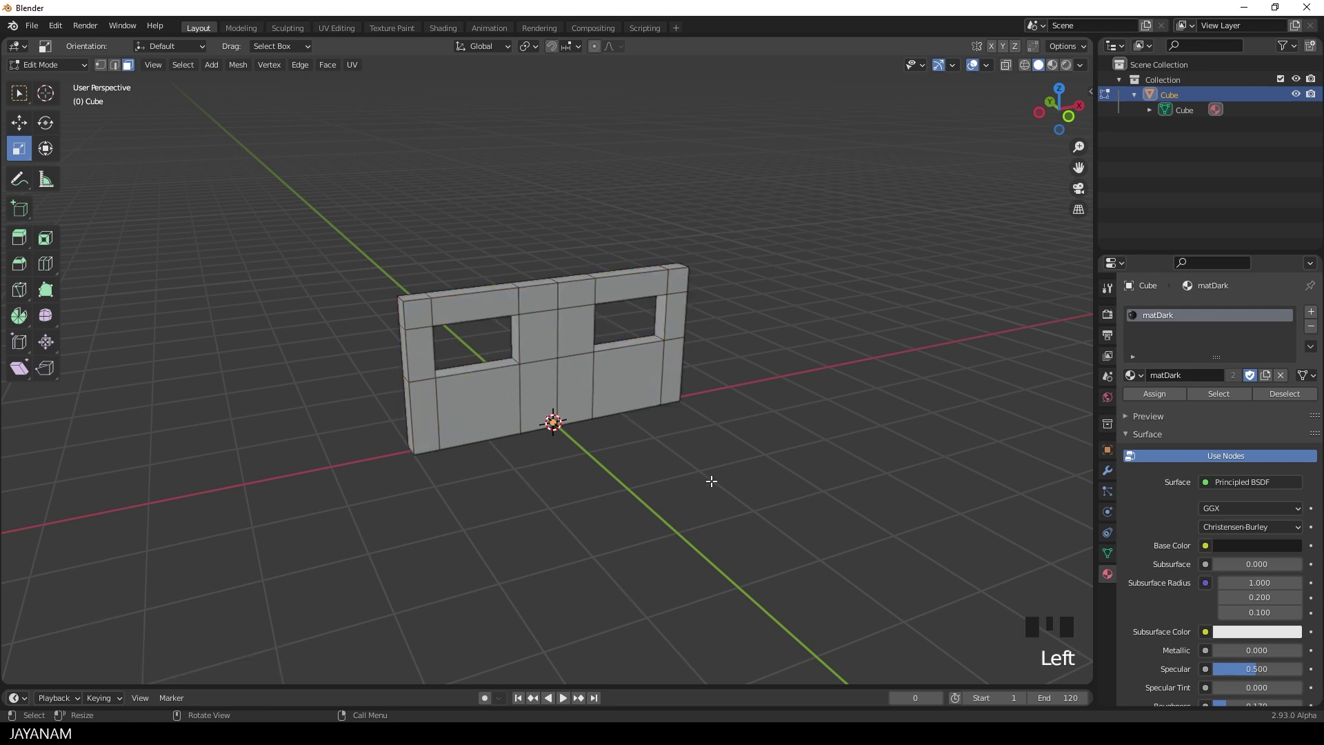
middle_drag(694, 487, 711, 480)
scroll(711, 480, up, 1)
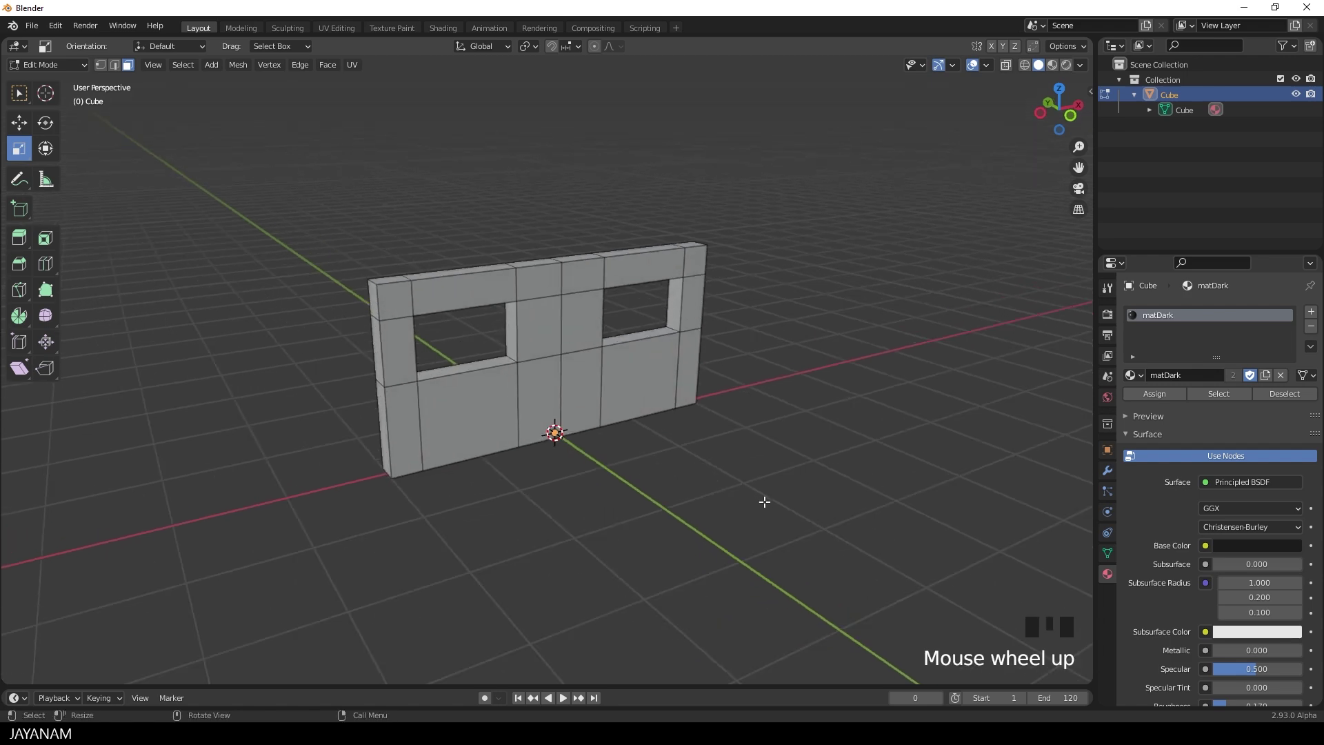